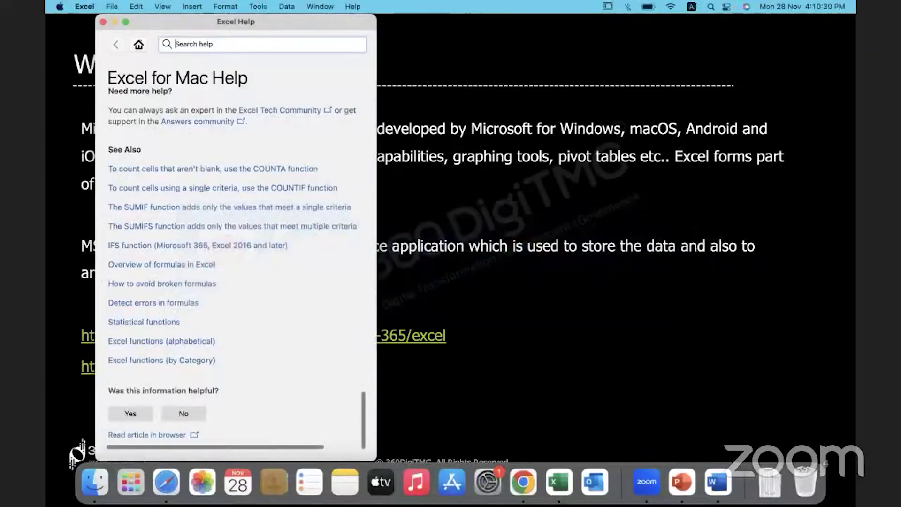
Close the Excel help window over the 'What is Microsoft Excel' slide and bring up Launchpad.
click(104, 23)
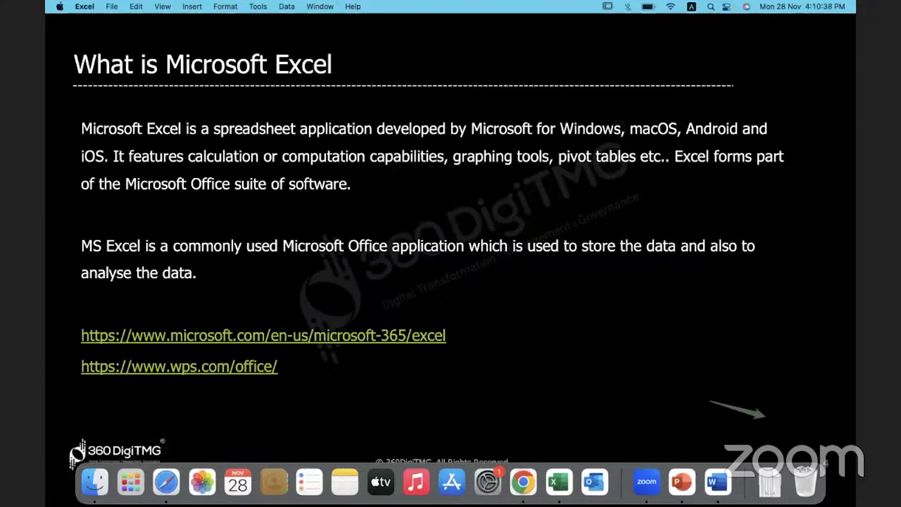
click(127, 476)
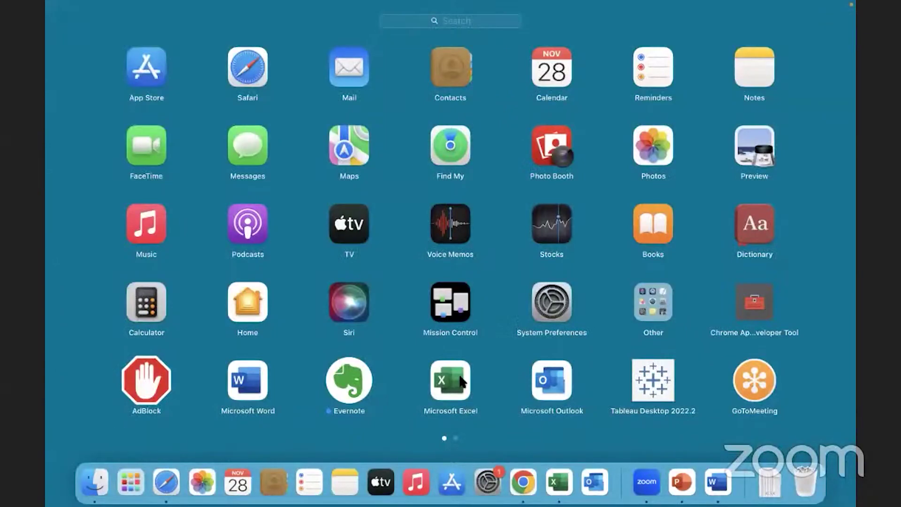
Launch Microsoft Excel from Launchpad and focus its start gallery window.
click(463, 385)
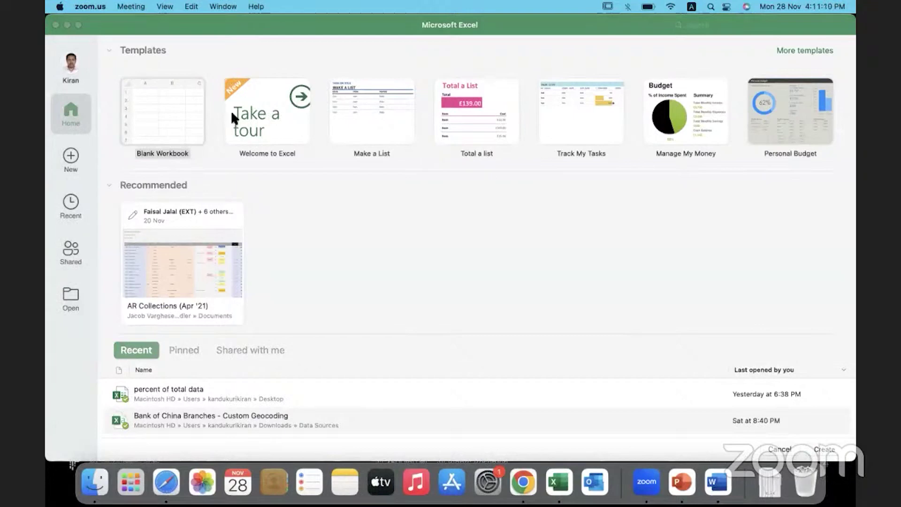
click(270, 183)
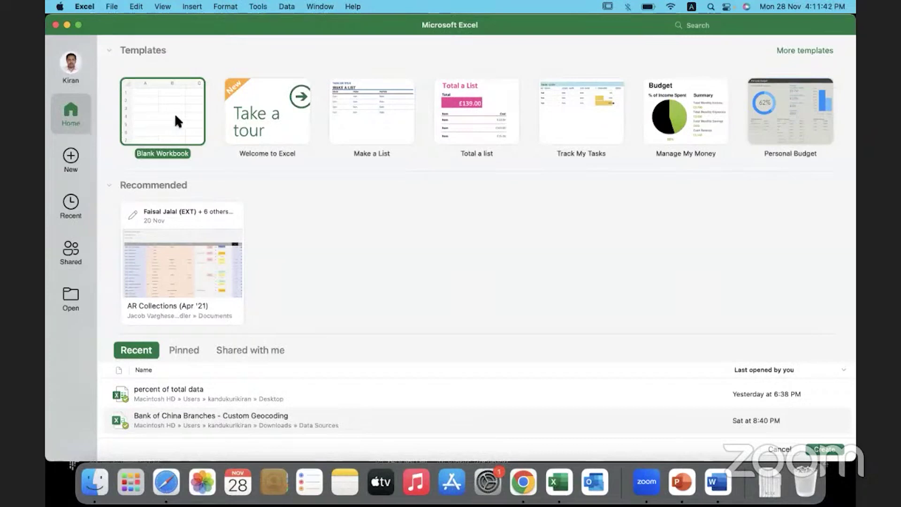
scroll(332, 283, down, 5)
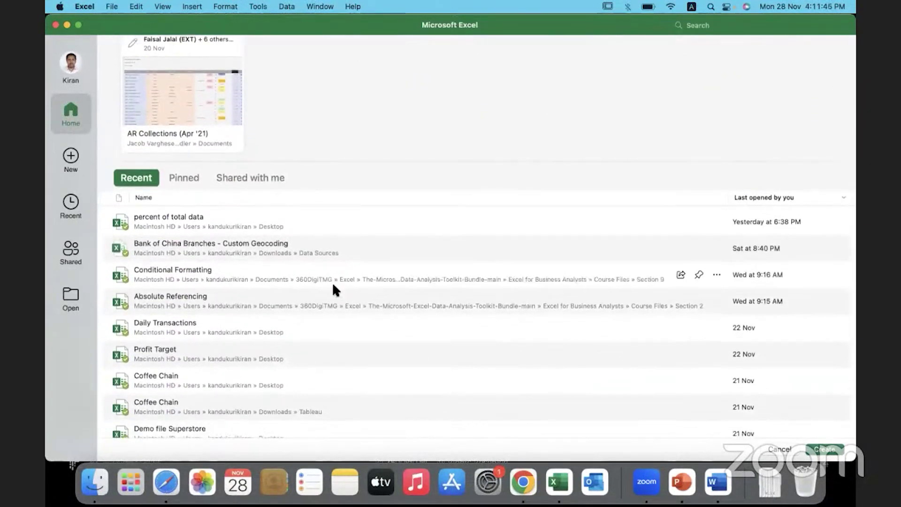
scroll(332, 282, down, 1)
scroll(333, 285, down, 3)
scroll(333, 285, up, 8)
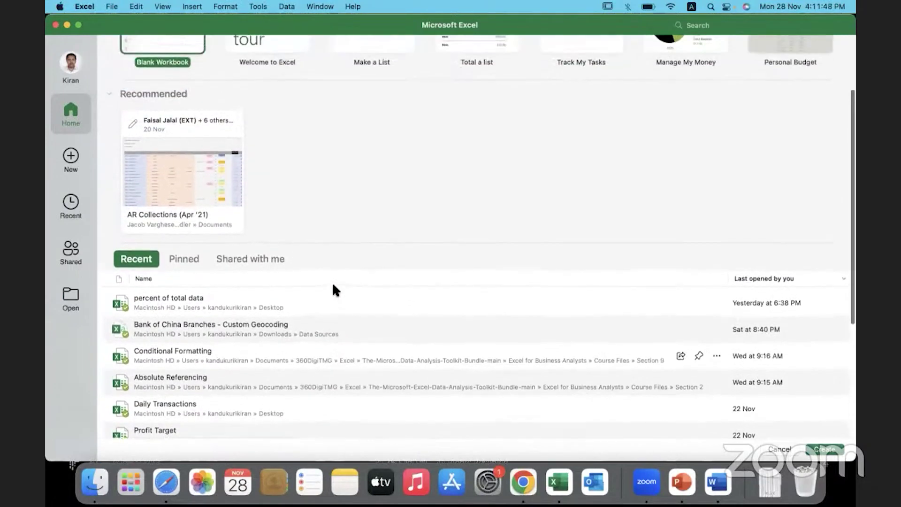
scroll(333, 285, up, 2)
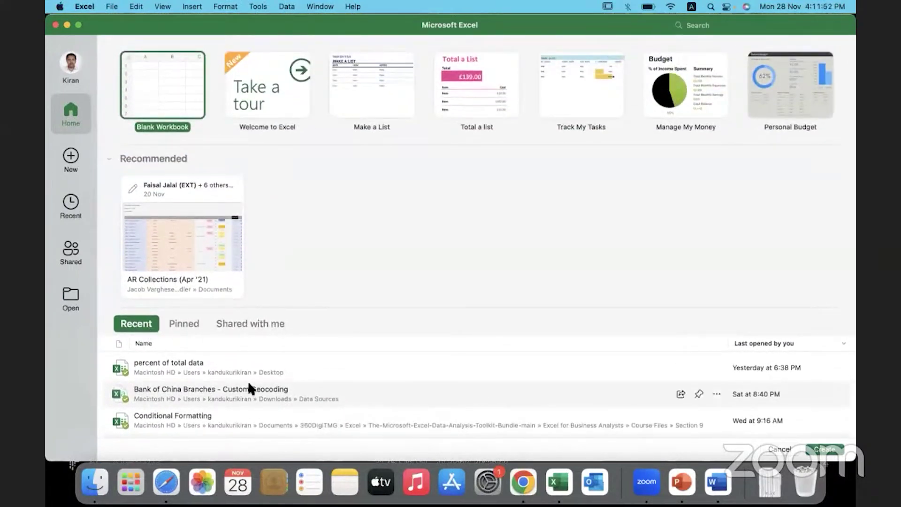
scroll(248, 382, down, 3)
scroll(248, 381, down, 8)
scroll(248, 385, up, 8)
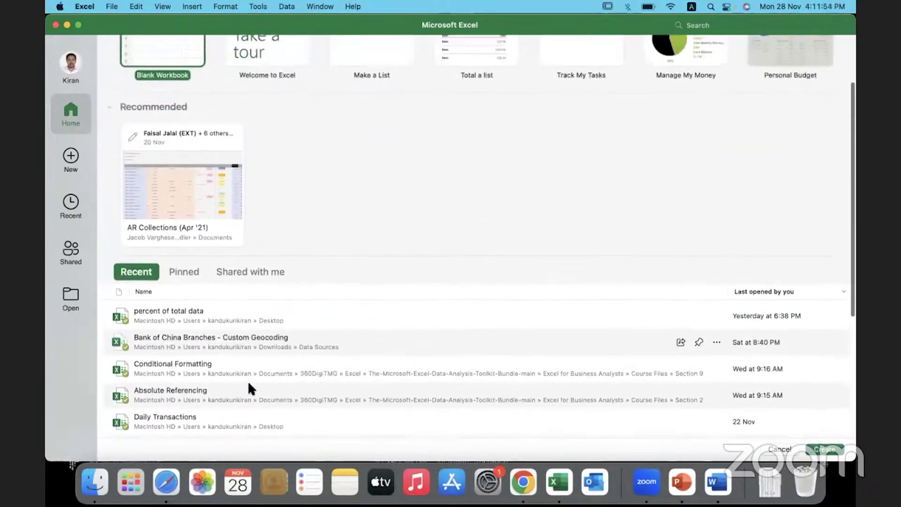
click(186, 279)
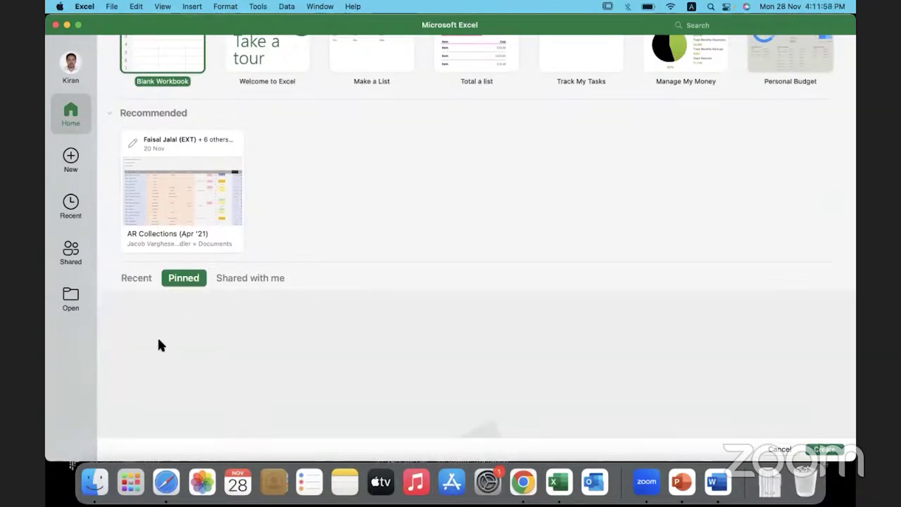
click(242, 279)
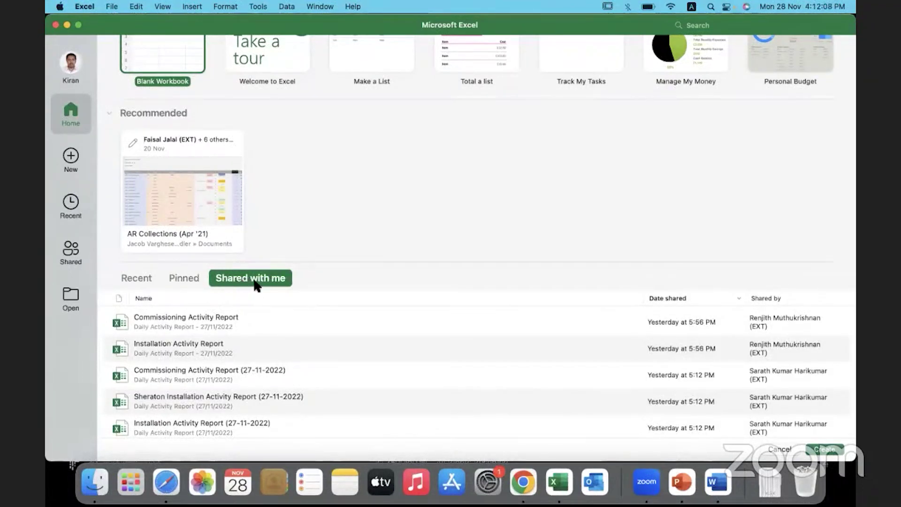
click(140, 278)
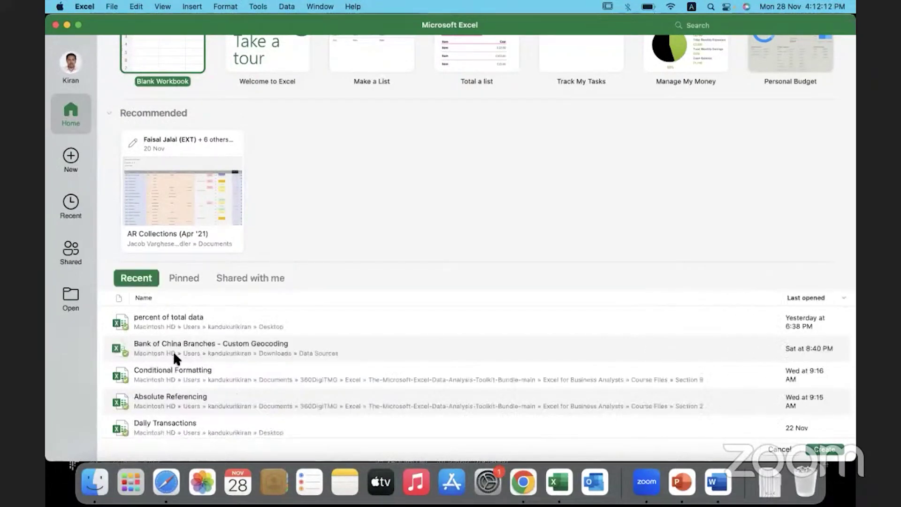
scroll(317, 207, up, 3)
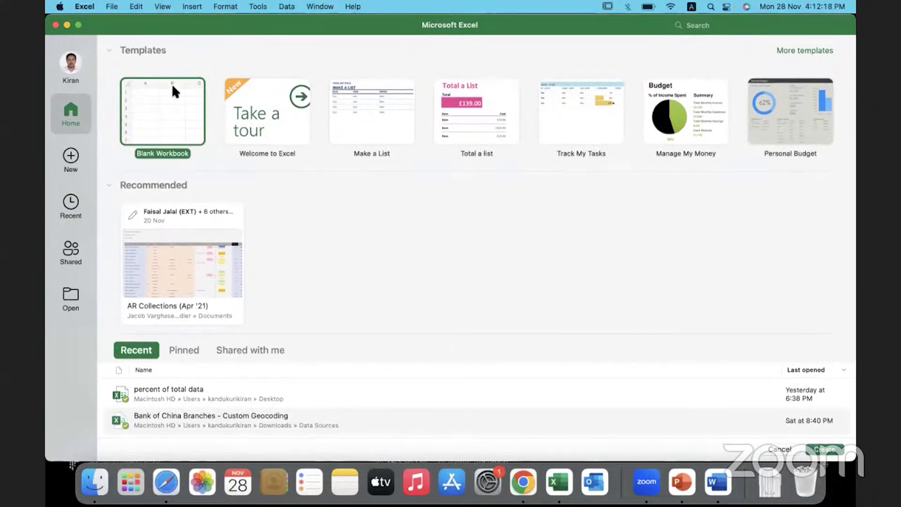
double_click(171, 114)
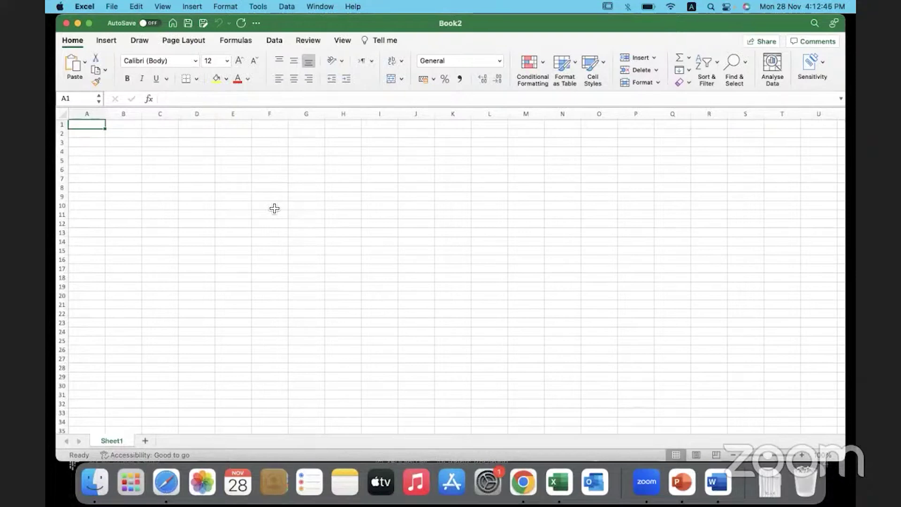
Select a large block of cells from A1, deselect it by picking F13, then bring up Launchpad.
drag(92, 127, 473, 330)
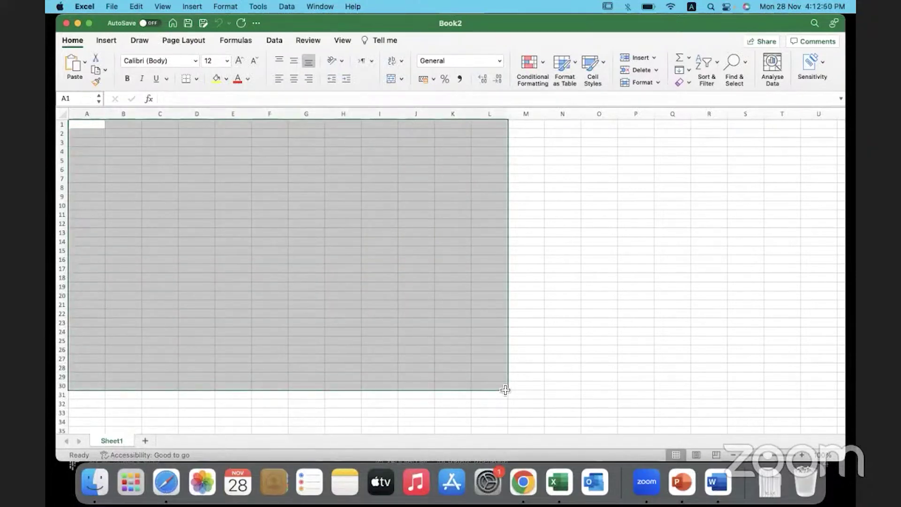
click(505, 390)
click(253, 235)
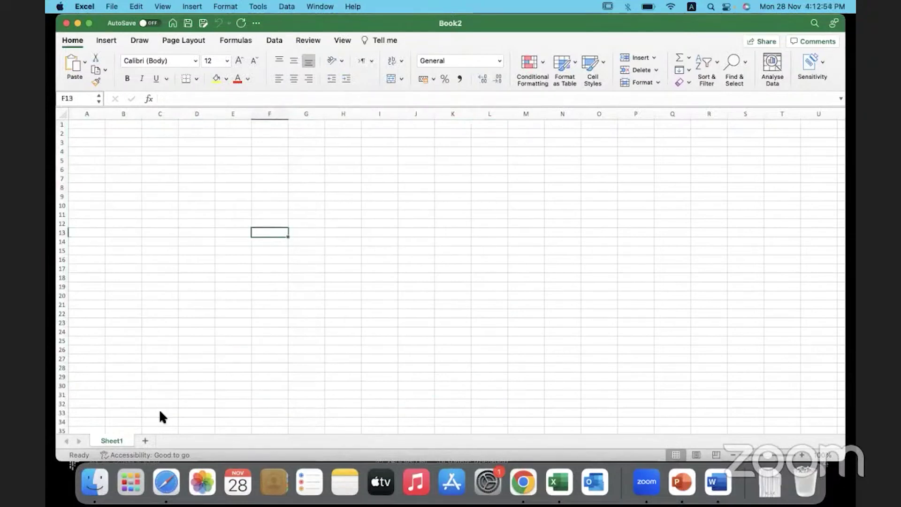
click(131, 483)
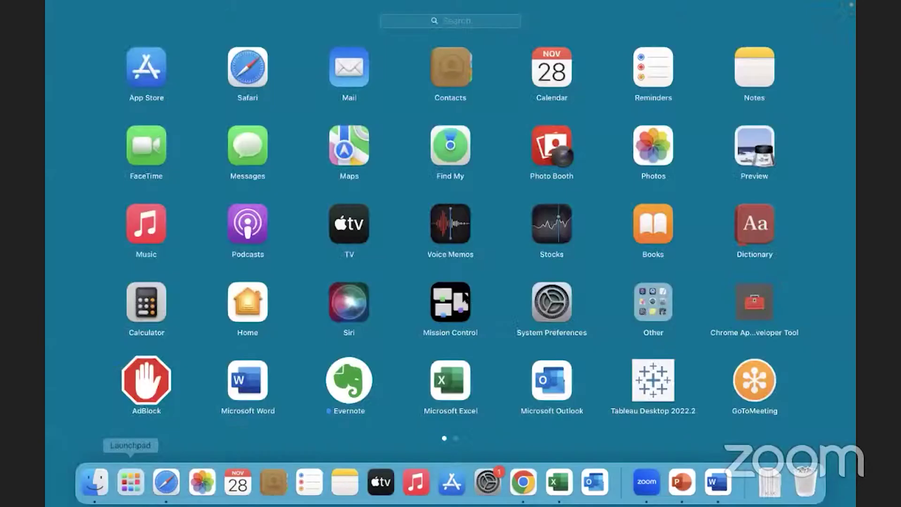
scroll(462, 297, down, 2)
Launch Epic Pen and circle the Sheet1 tab in ink.
click(552, 68)
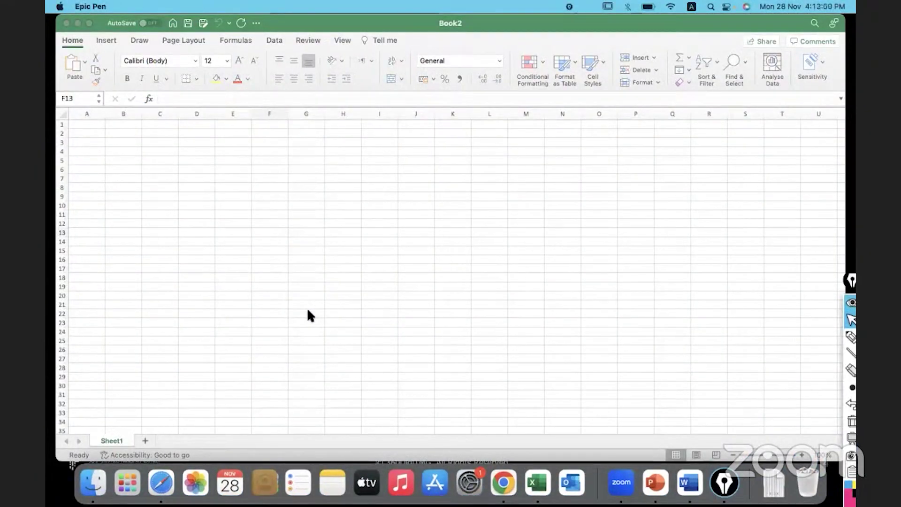
click(850, 337)
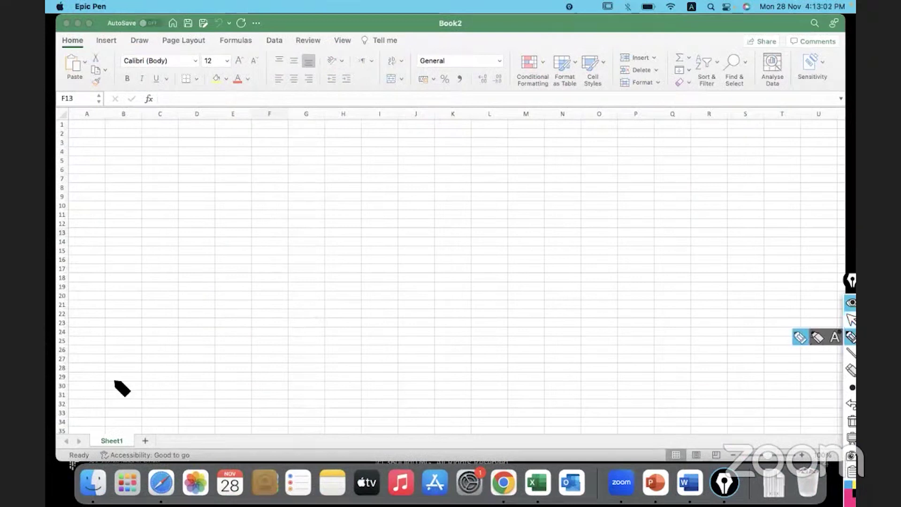
mouse_move(126, 426)
mouse_down()
mouse_move(93, 427)
mouse_move(94, 452)
mouse_move(135, 443)
mouse_move(128, 426)
mouse_up()
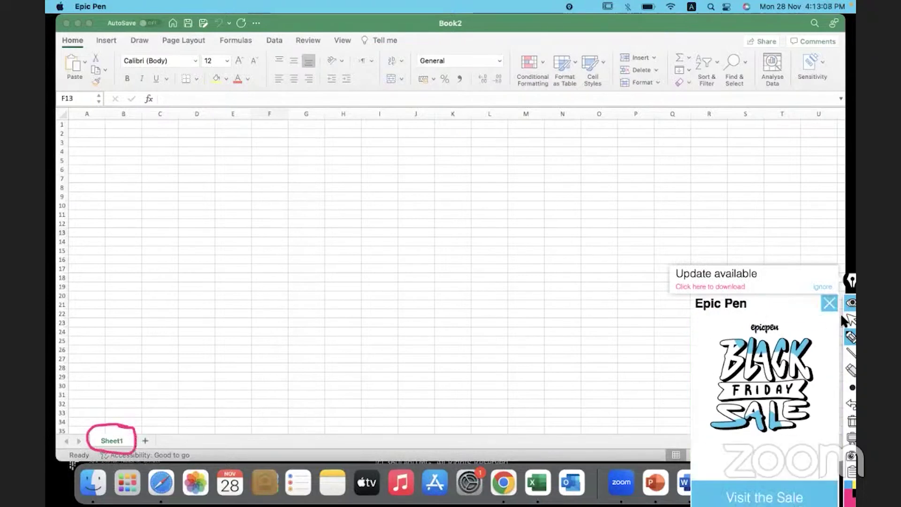
Dismiss the Epic Pen pop-ups, mark beside Sheet1, then erase all ink and return to the cursor.
click(829, 300)
click(822, 286)
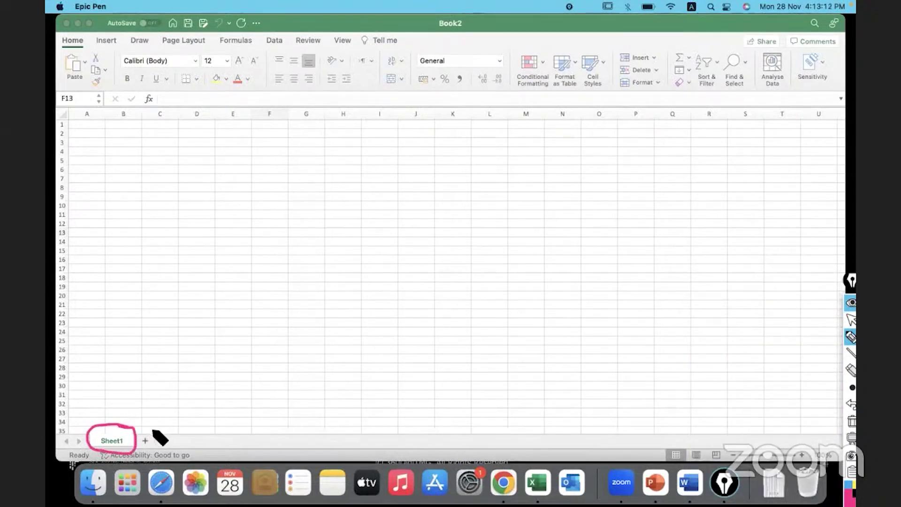
mouse_move(151, 429)
mouse_down()
mouse_move(141, 438)
mouse_move(153, 445)
mouse_move(163, 440)
mouse_move(150, 429)
mouse_up()
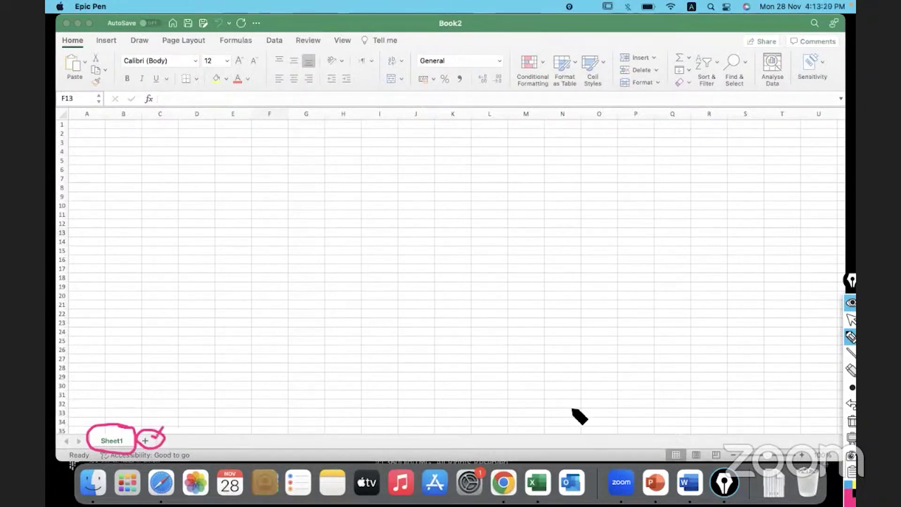
click(852, 421)
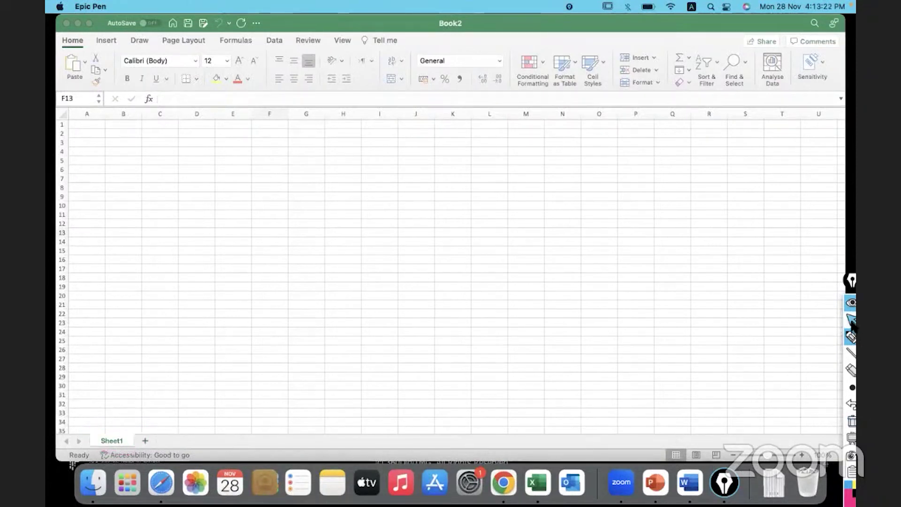
click(852, 321)
Add Sheet2 and Sheet3 to Book2 and switch back to Sheet1.
click(146, 439)
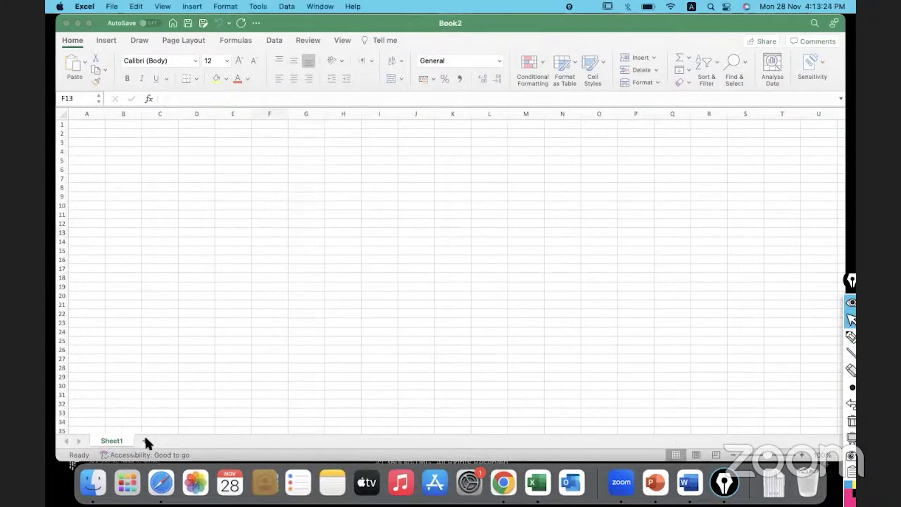
click(192, 439)
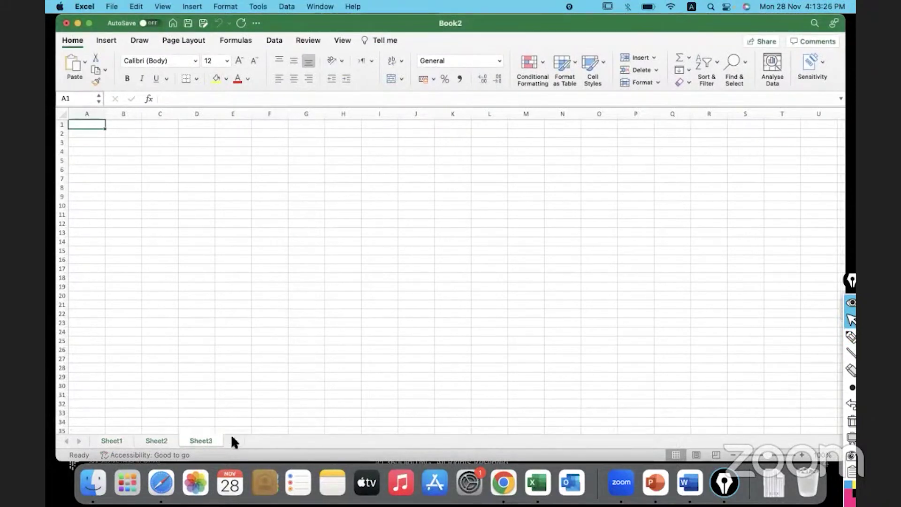
click(105, 440)
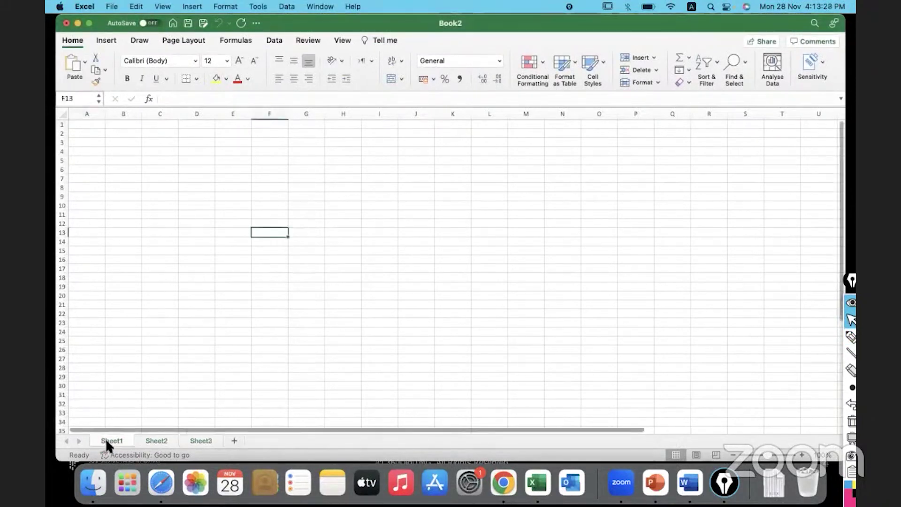
Type 'Workbook' into cell F19.
click(142, 196)
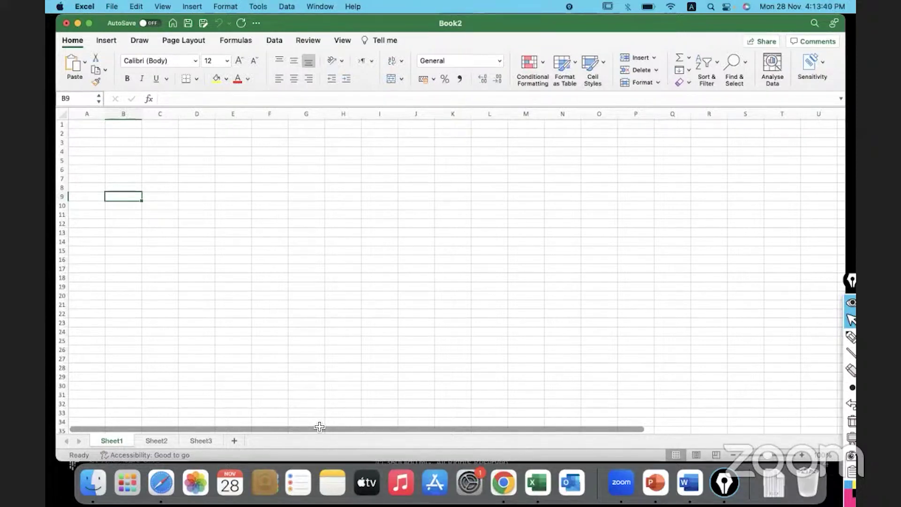
click(258, 285)
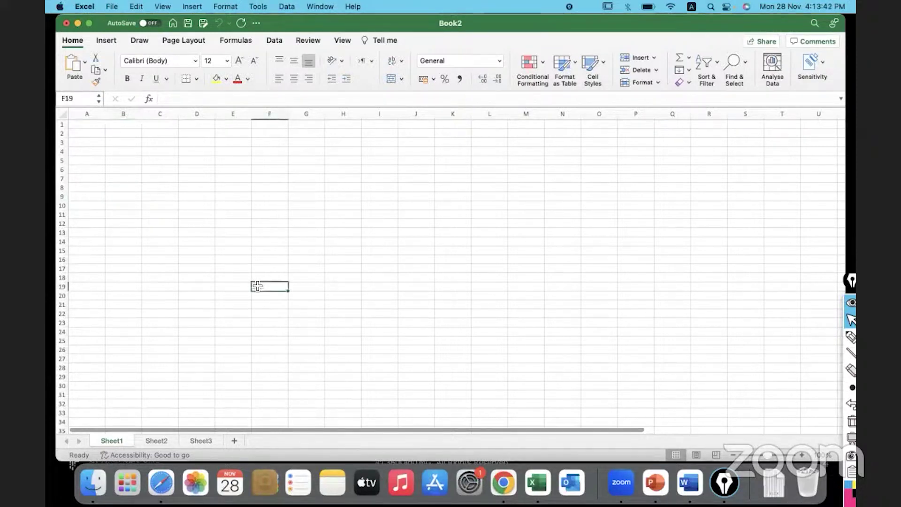
text(Workbook)
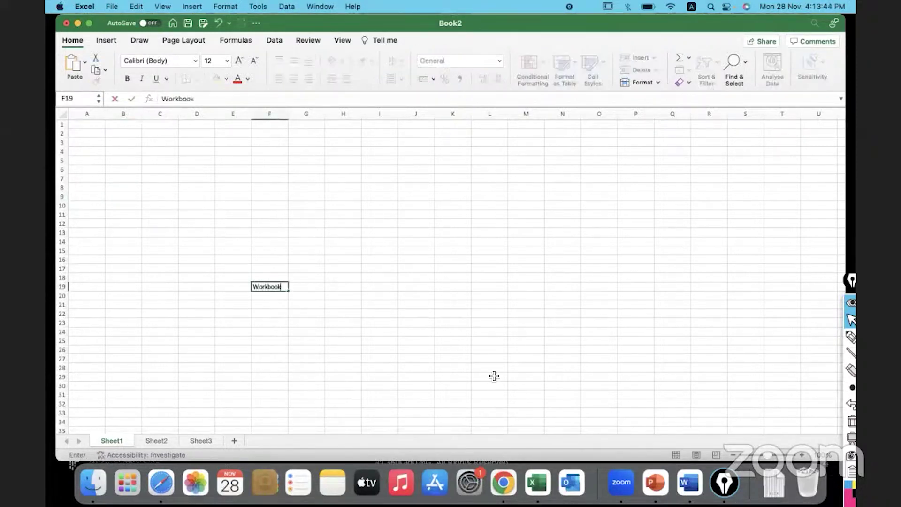
Commit 'Workbook' in F19 and circle the Zoom logo in pink ink.
click(494, 376)
click(274, 288)
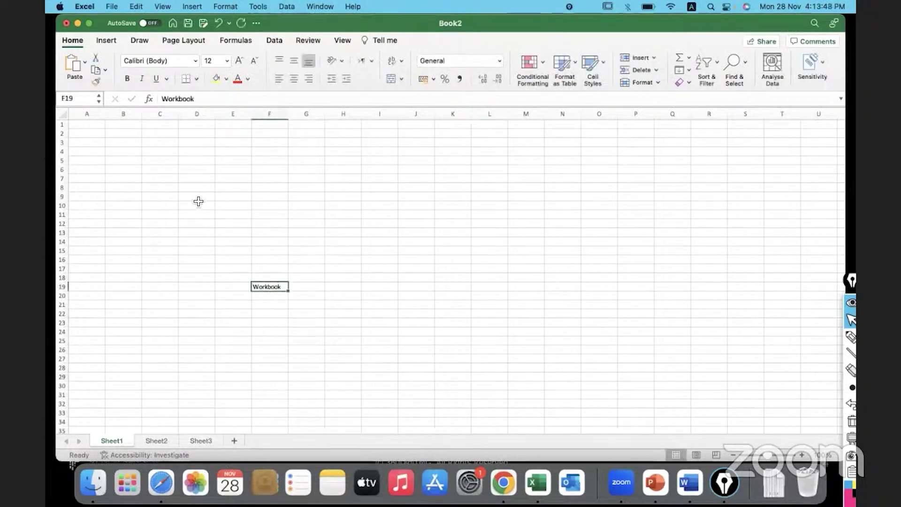
click(851, 337)
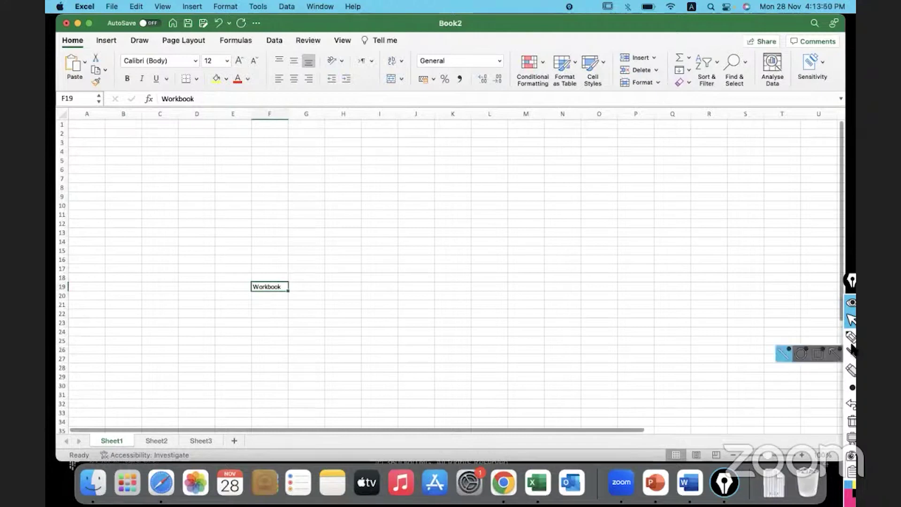
mouse_move(761, 443)
mouse_down()
mouse_move(717, 443)
mouse_move(819, 471)
mouse_move(838, 451)
mouse_move(790, 440)
mouse_up()
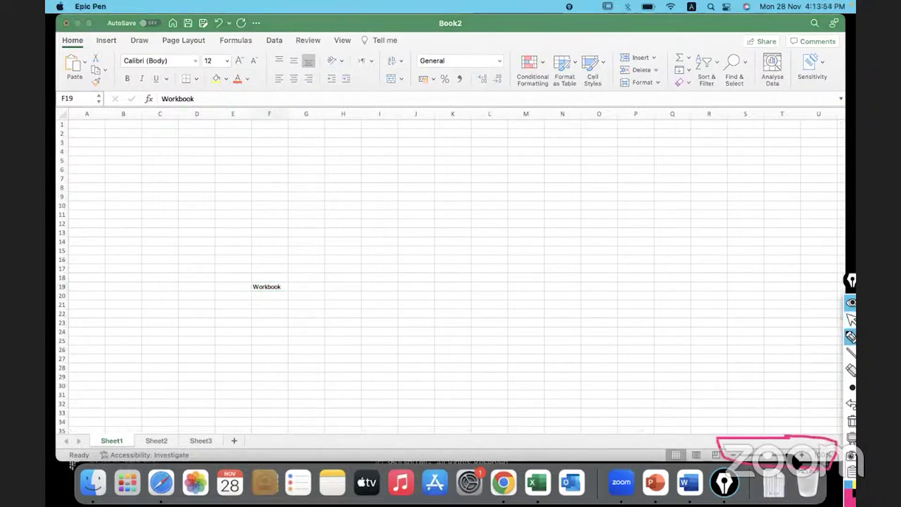
click(850, 320)
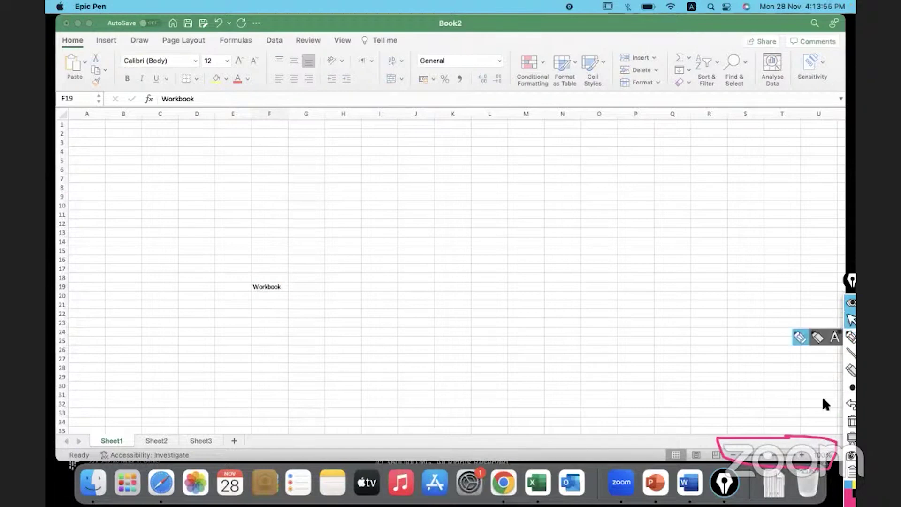
Zoom the sheet in, delete 'Workbook' from F19, and select cell C7.
click(769, 458)
drag(769, 457, 772, 458)
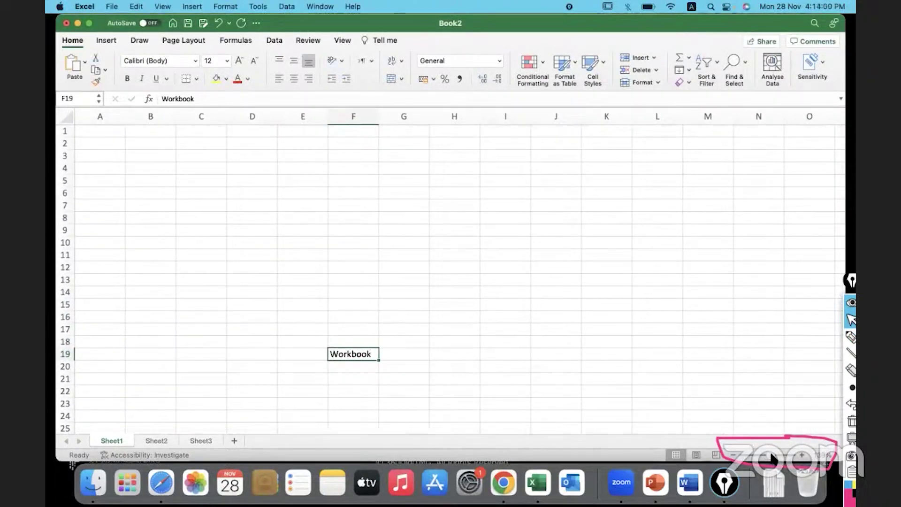
click(771, 458)
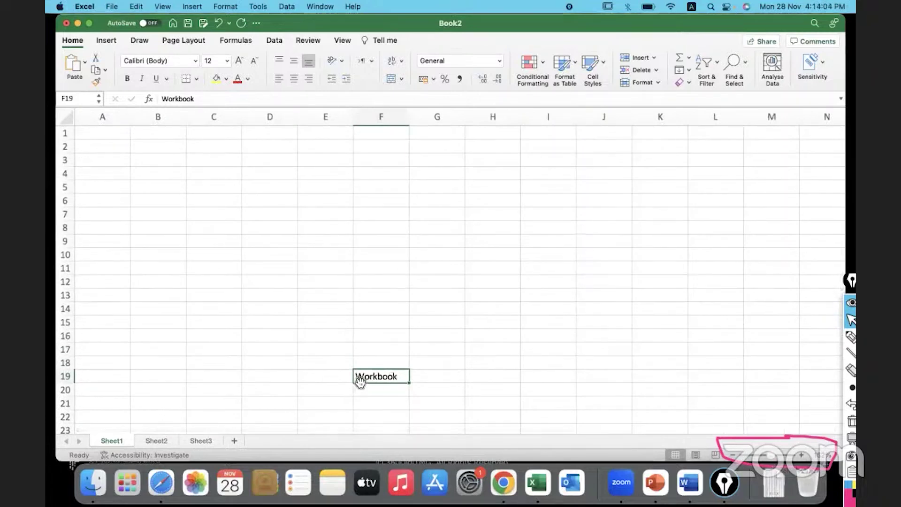
key(Delete)
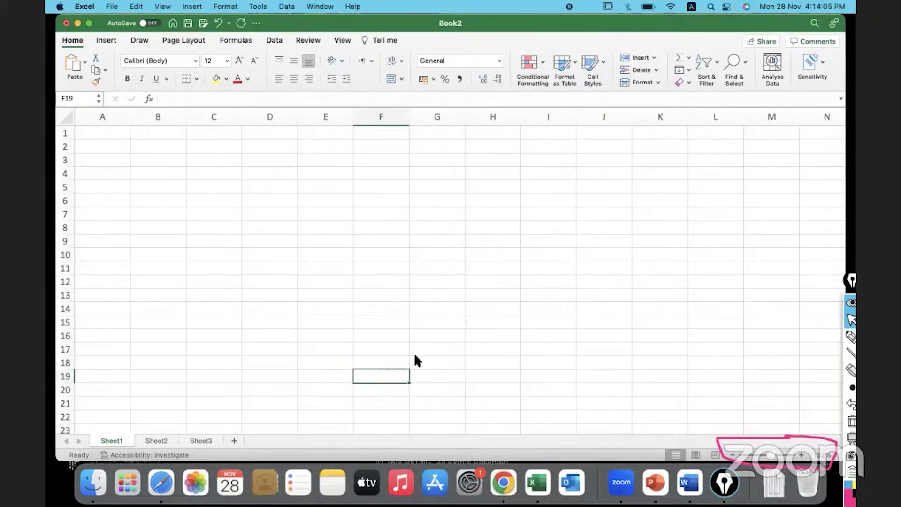
click(241, 211)
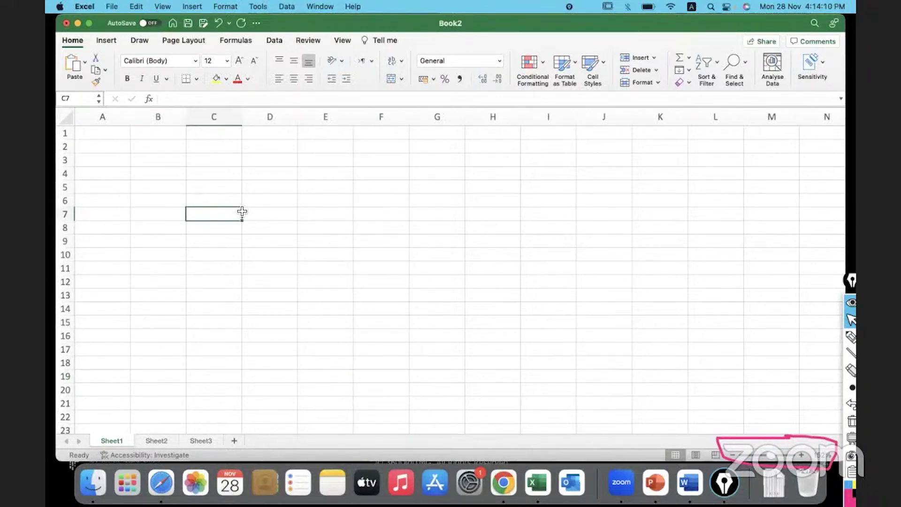
click(851, 336)
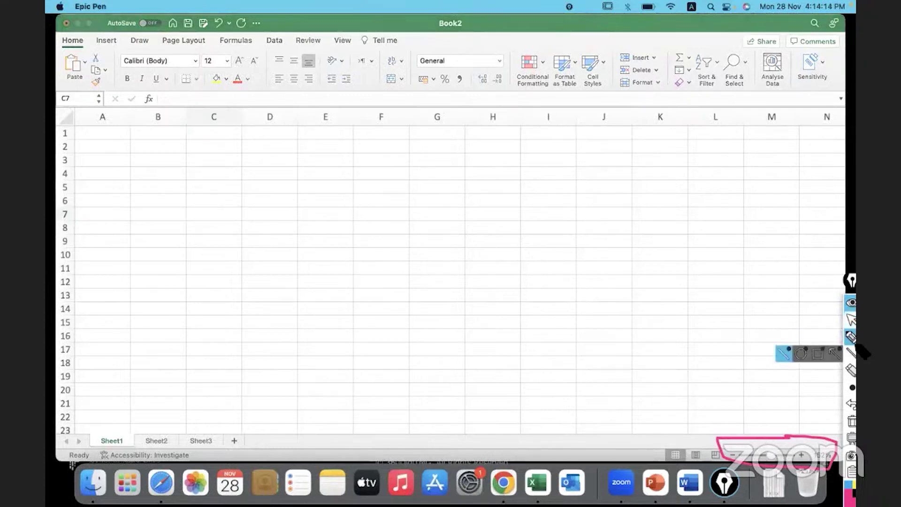
click(850, 320)
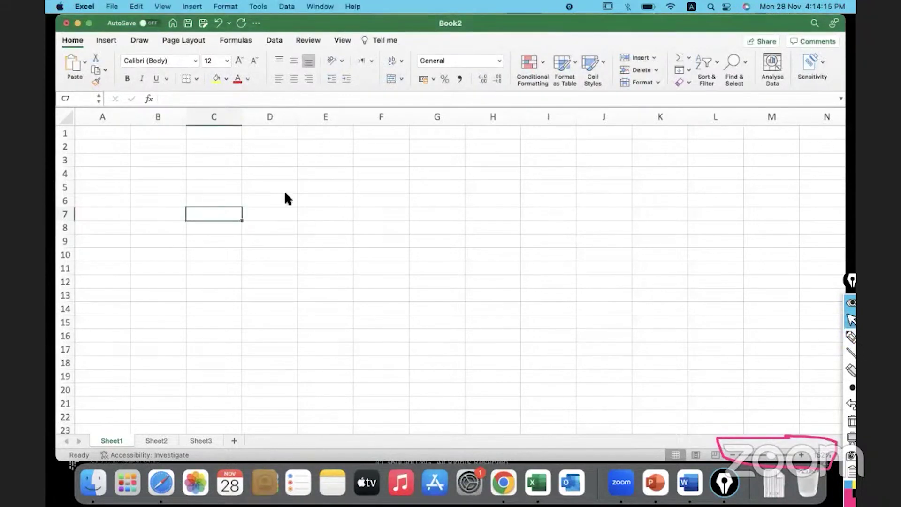
Browse the File, View and Format menus, then dismiss them.
click(112, 7)
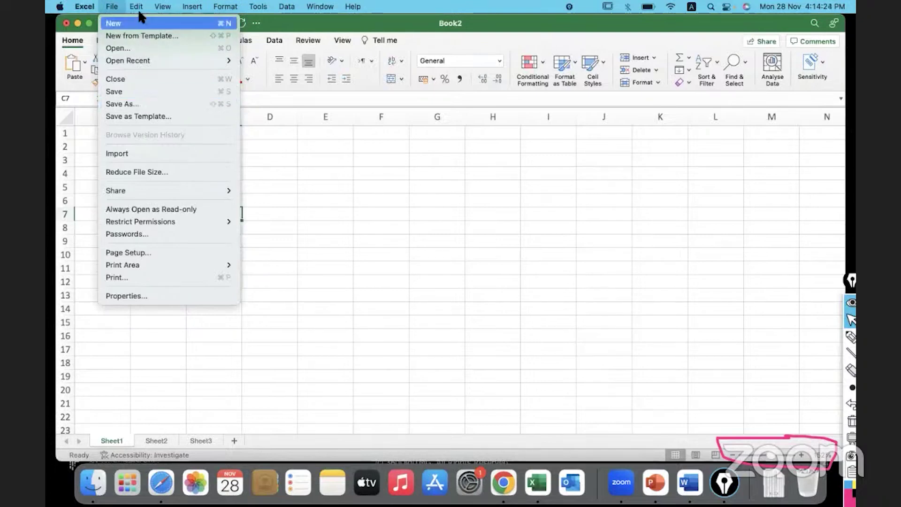
mouse_move(160, 7)
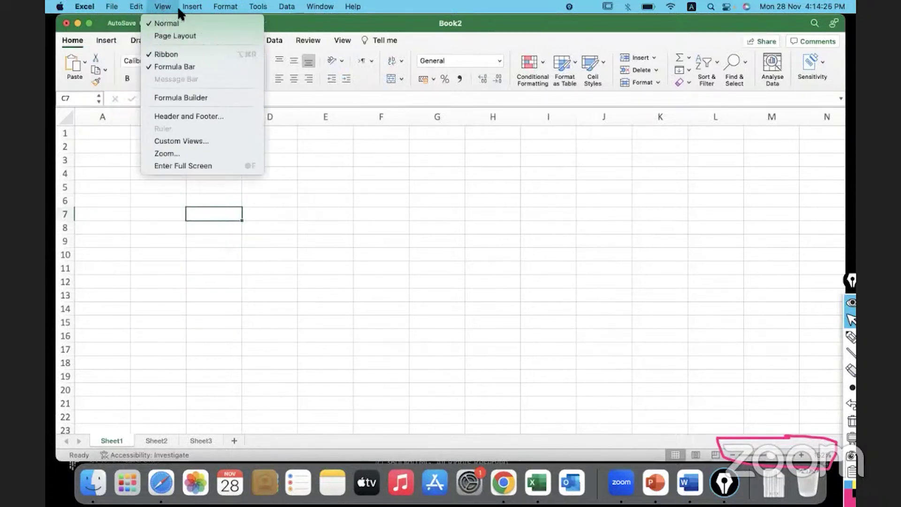
mouse_move(237, 7)
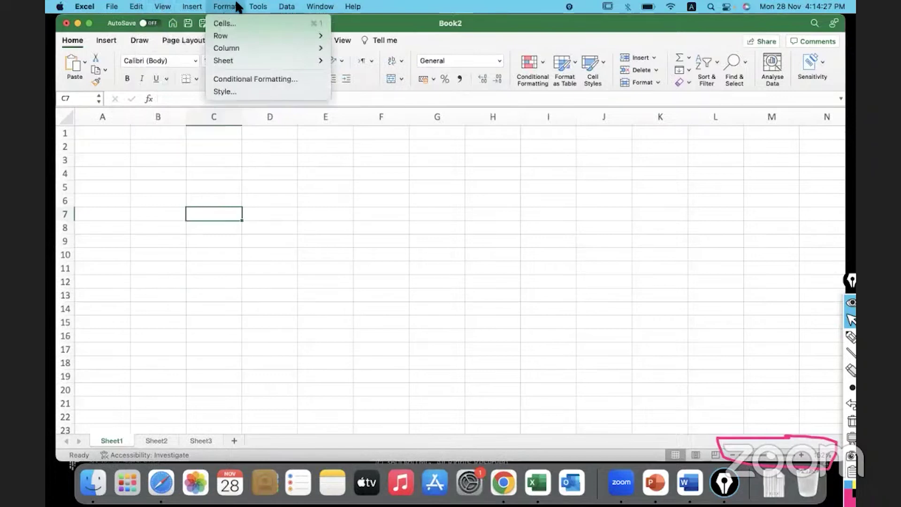
click(140, 142)
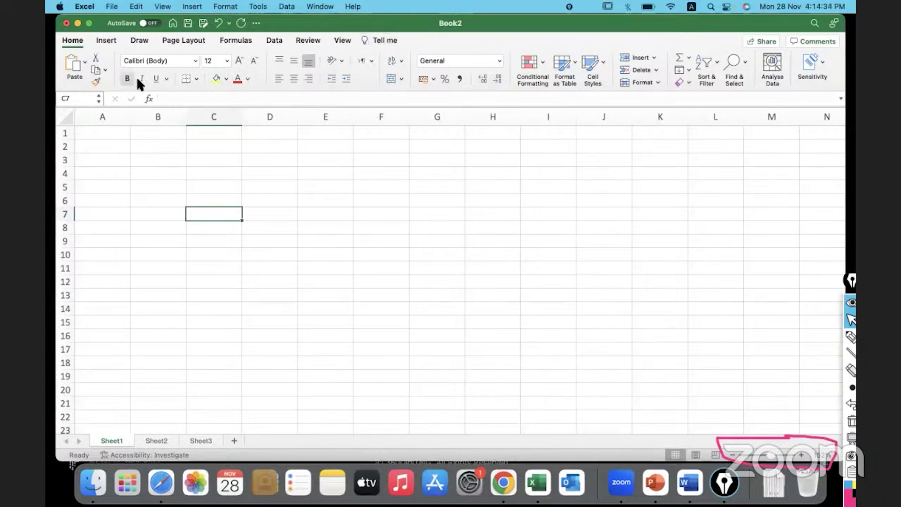
Outline the ribbon in pink ink, underline and circle its tab names, and start writing 'Ribbon'.
click(851, 340)
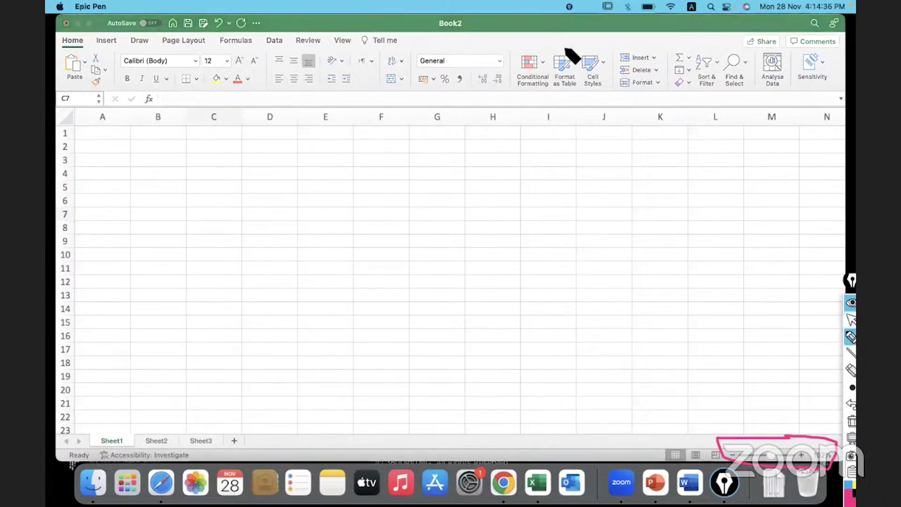
mouse_move(515, 35)
mouse_down()
mouse_move(64, 34)
mouse_move(59, 72)
mouse_move(234, 97)
mouse_move(522, 100)
mouse_move(815, 94)
mouse_move(838, 56)
mouse_move(795, 28)
mouse_move(492, 32)
mouse_up()
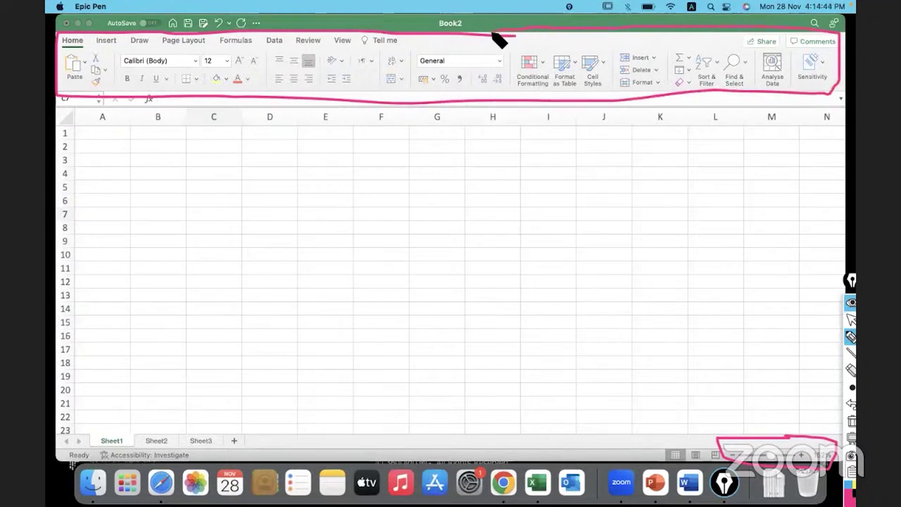
drag(62, 48, 416, 47)
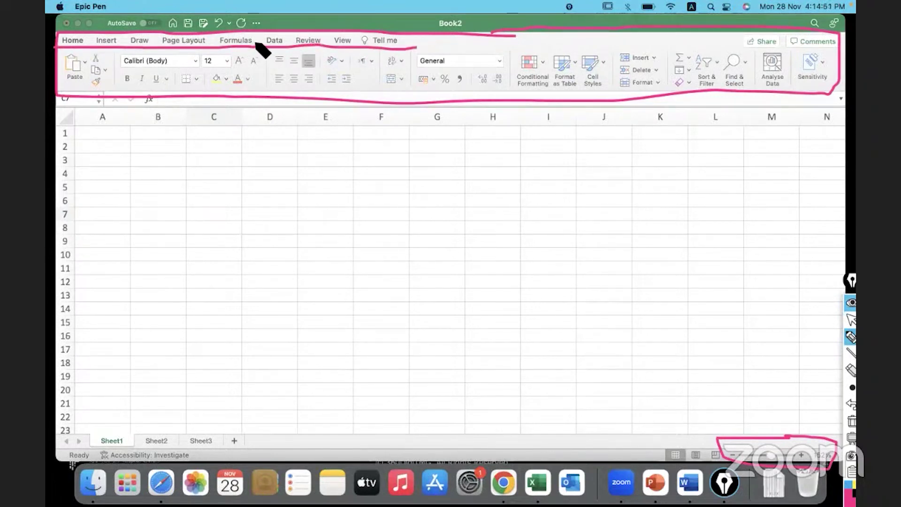
mouse_move(250, 33)
mouse_down()
mouse_move(217, 34)
mouse_move(216, 45)
mouse_move(254, 47)
mouse_move(275, 29)
mouse_move(286, 45)
mouse_up()
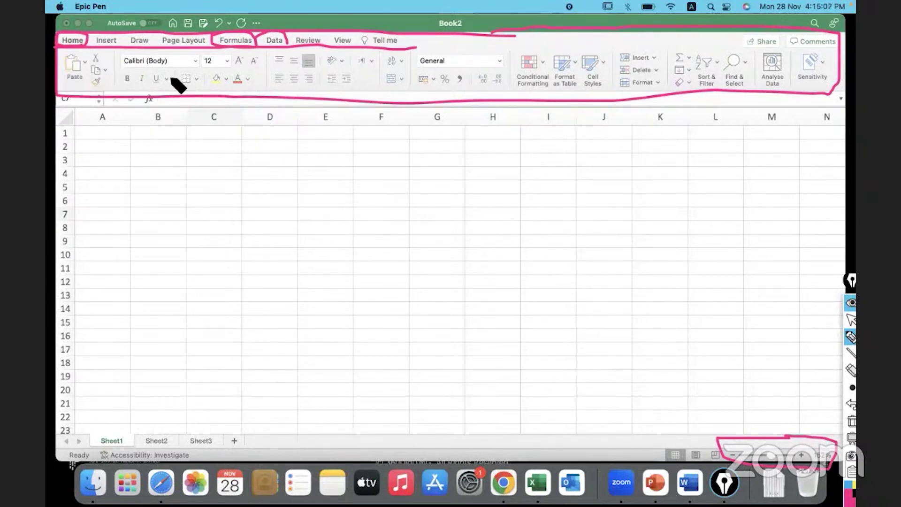
mouse_move(196, 150)
mouse_down()
mouse_move(212, 144)
mouse_move(240, 181)
mouse_move(255, 154)
mouse_move(262, 174)
mouse_move(350, 143)
mouse_up()
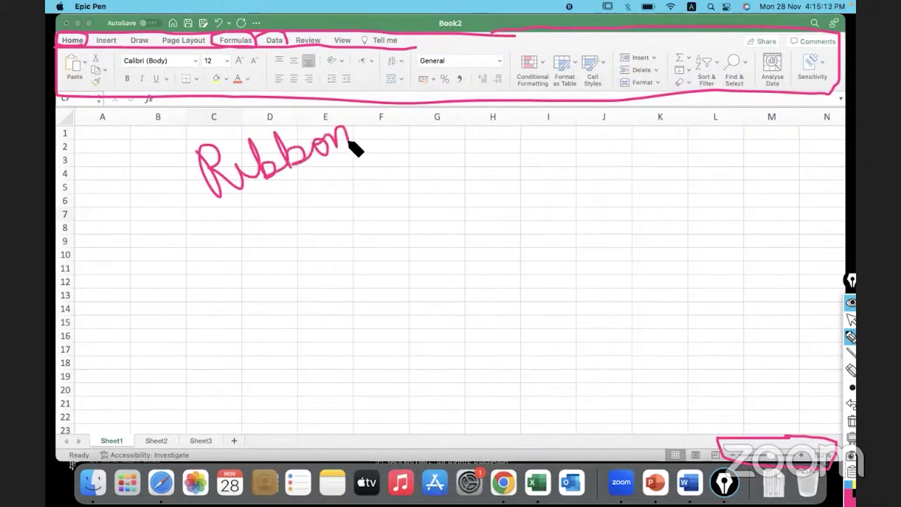
Finish 'Ribbon', draw the first group divider, and label it 'groups' with an upward arrow.
click(234, 153)
drag(116, 51, 115, 94)
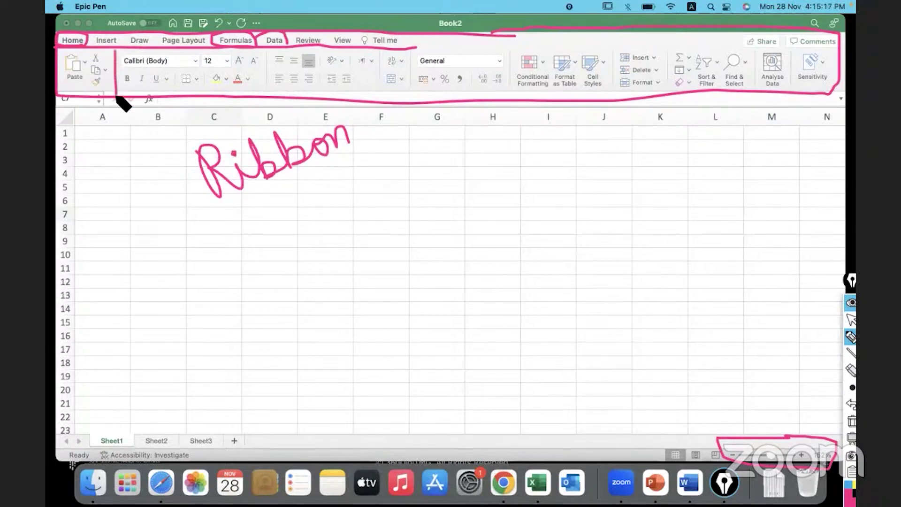
drag(96, 123, 96, 91)
mouse_move(96, 155)
mouse_down()
mouse_move(91, 174)
mouse_move(110, 202)
mouse_move(117, 143)
mouse_move(155, 151)
mouse_move(154, 131)
mouse_move(174, 136)
mouse_up()
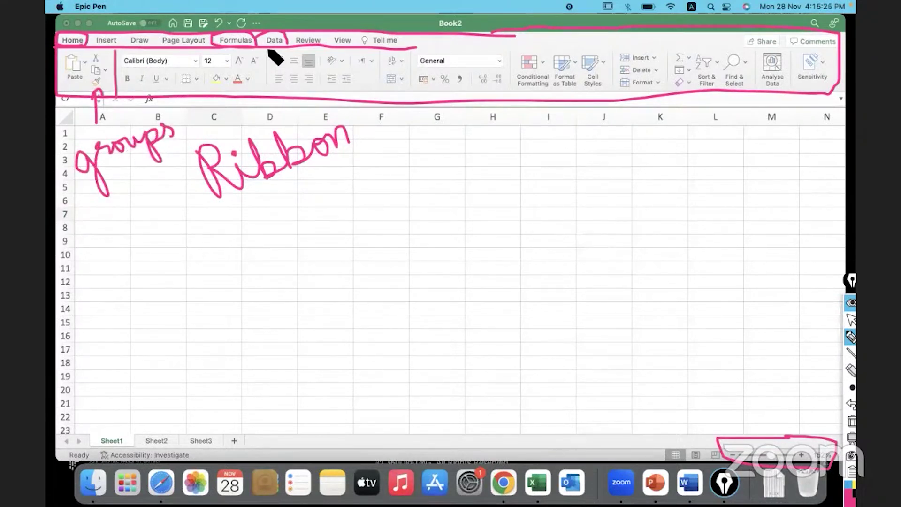
Draw vertical dividers between the remaining ribbon groups, then erase all the ink.
drag(269, 51, 265, 94)
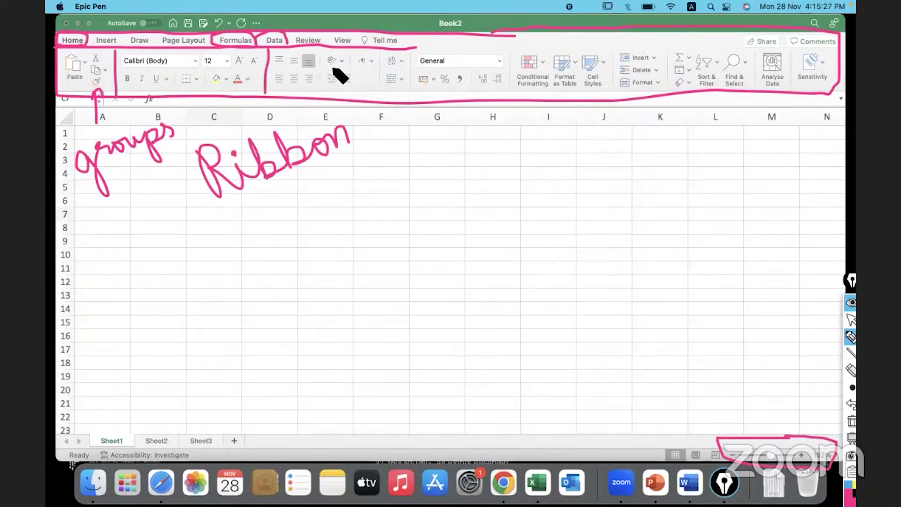
drag(380, 51, 382, 99)
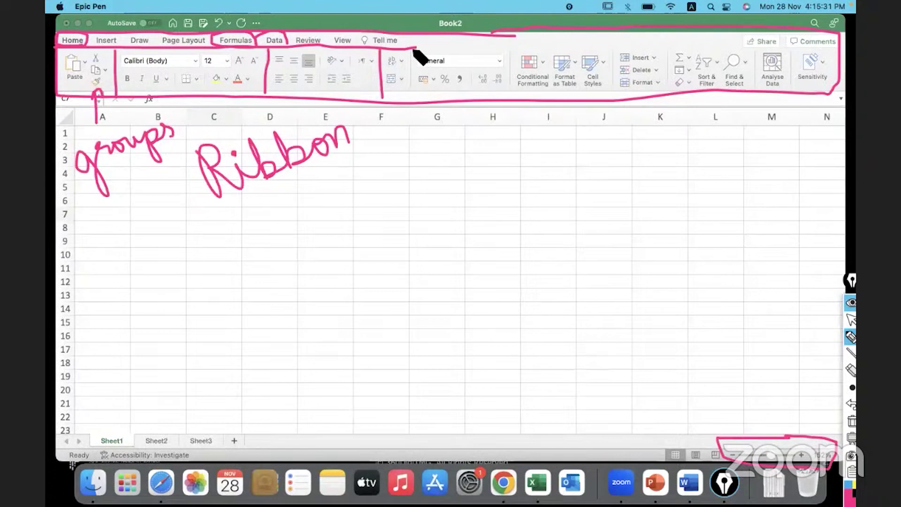
drag(414, 48, 414, 100)
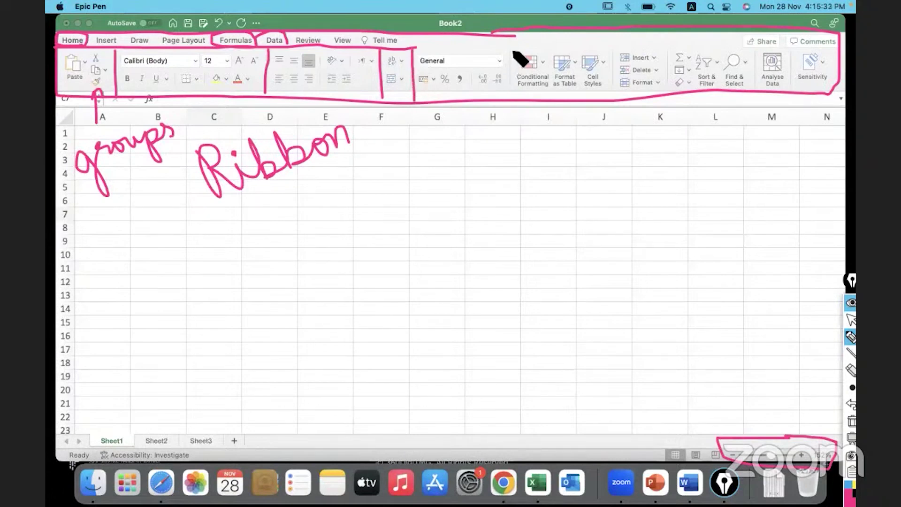
drag(512, 49, 512, 100)
drag(614, 45, 615, 93)
drag(664, 47, 666, 94)
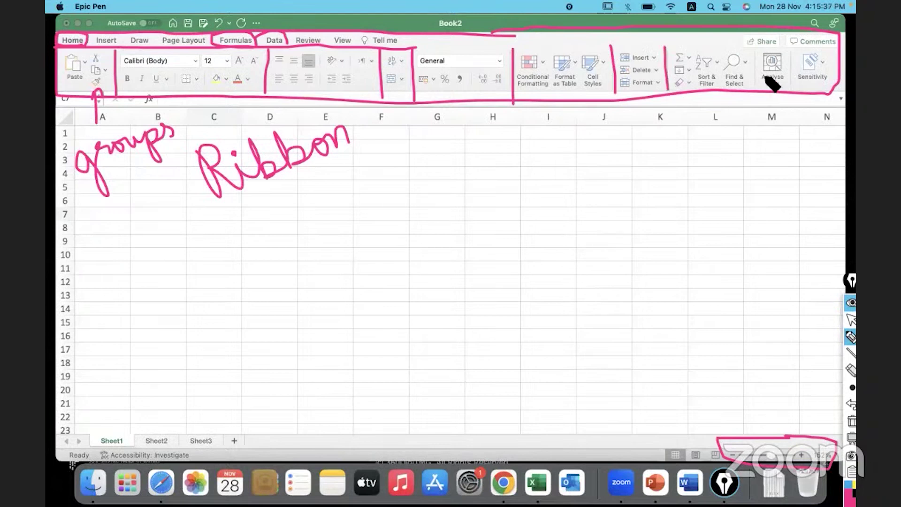
drag(754, 51, 757, 89)
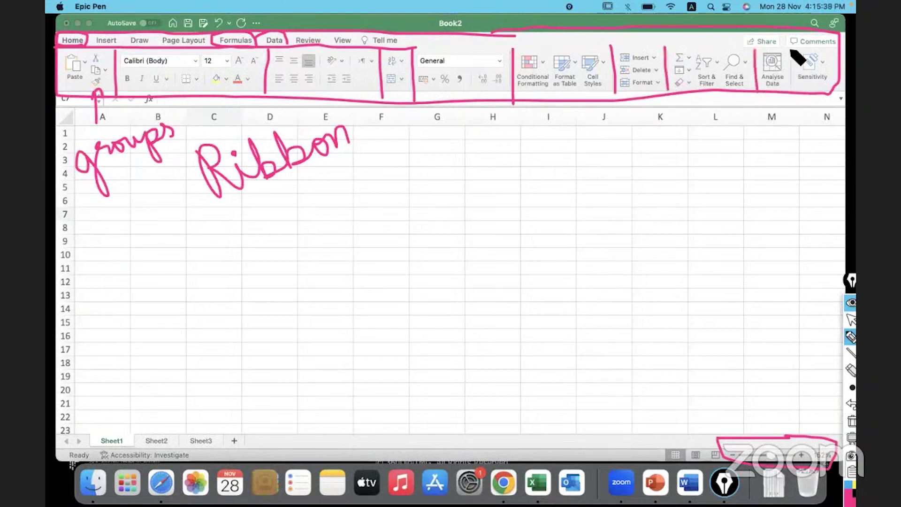
drag(790, 47, 792, 90)
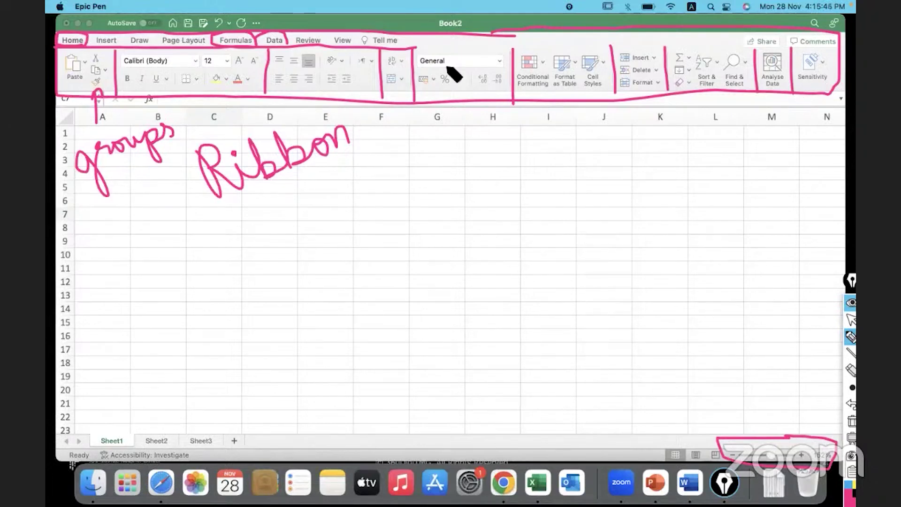
mouse_move(377, 80)
mouse_down()
mouse_move(367, 91)
mouse_move(366, 80)
mouse_move(380, 92)
mouse_up()
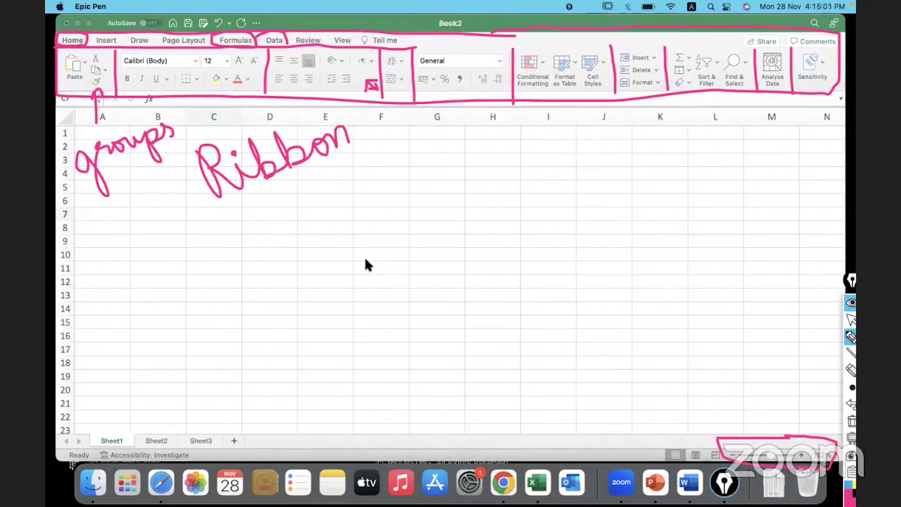
click(851, 420)
click(850, 320)
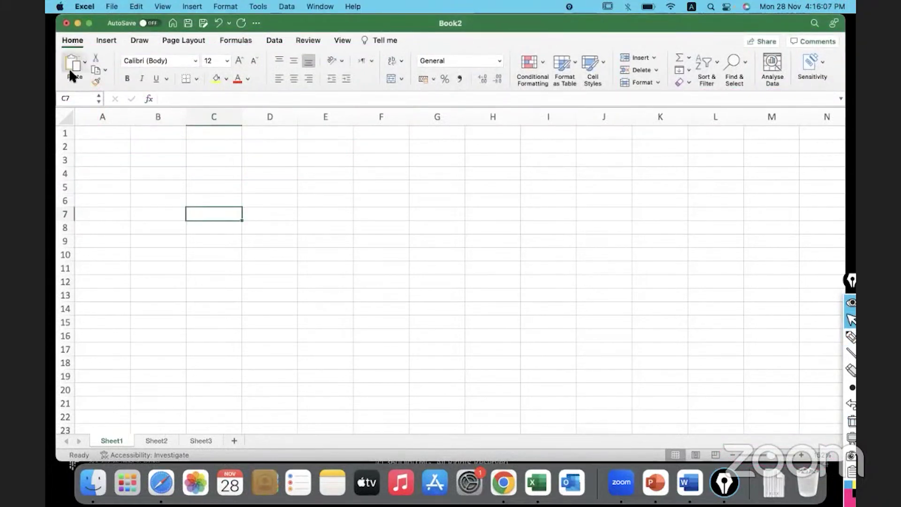
Step through the Insert, Draw, Page Layout, Formulas, Data and Review tabs, then return to Home.
click(100, 41)
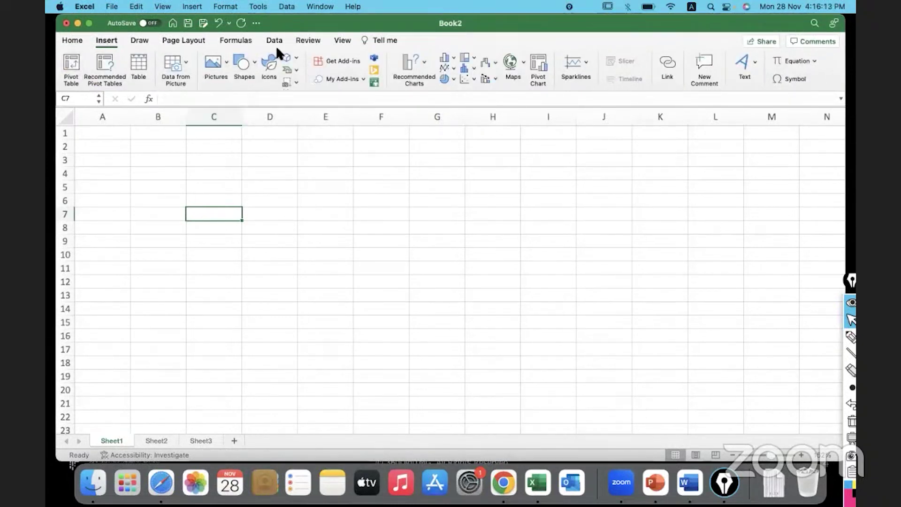
click(138, 38)
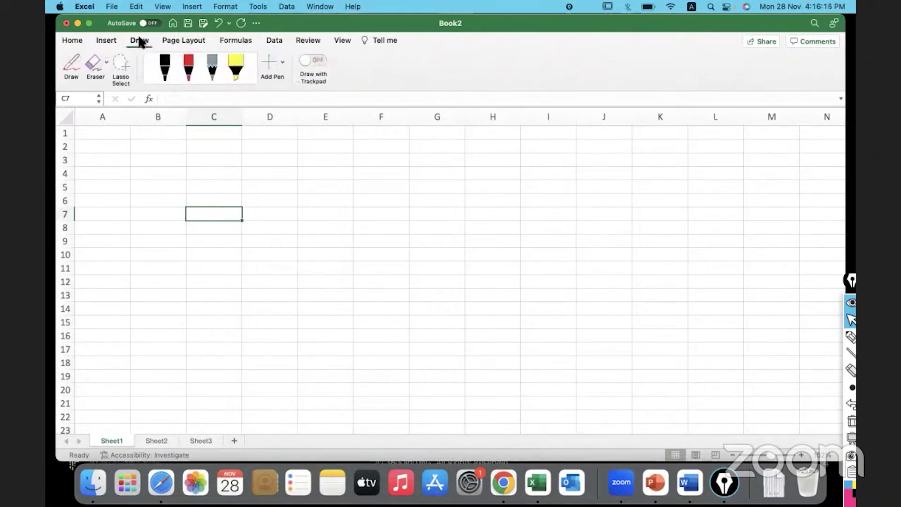
click(173, 41)
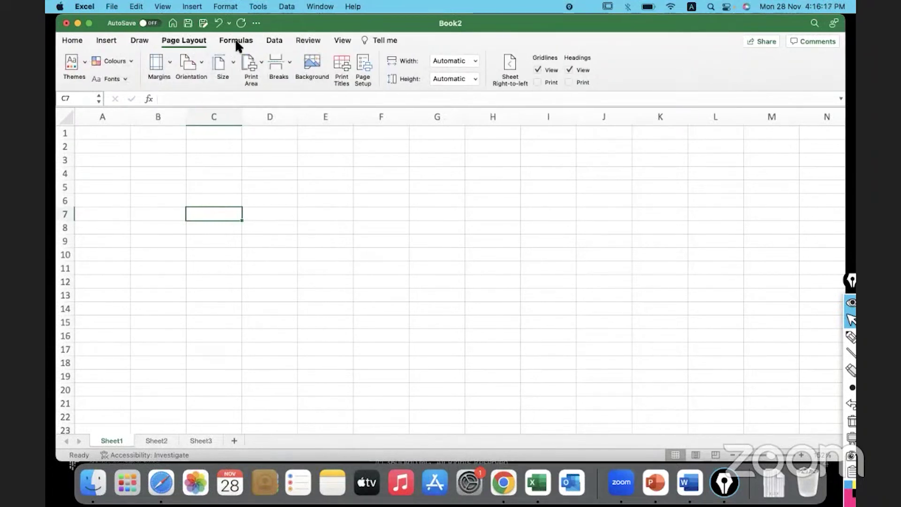
click(237, 43)
click(278, 40)
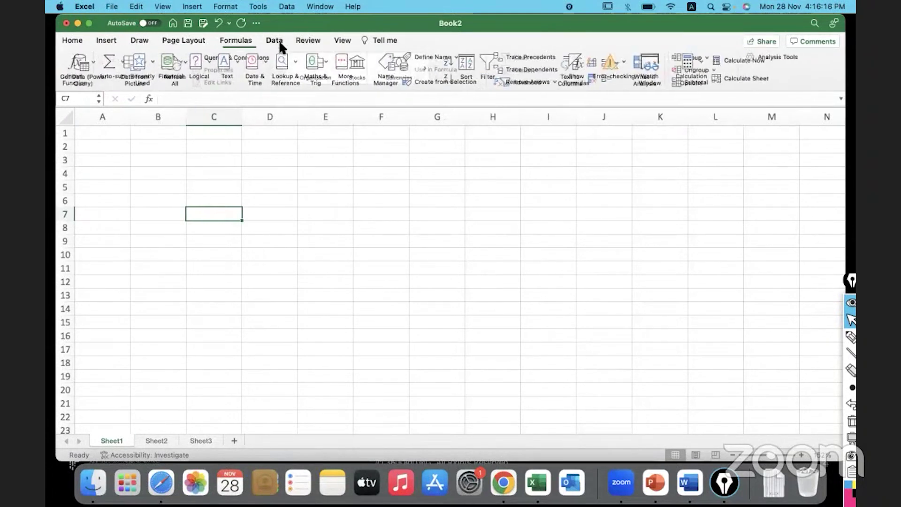
click(312, 40)
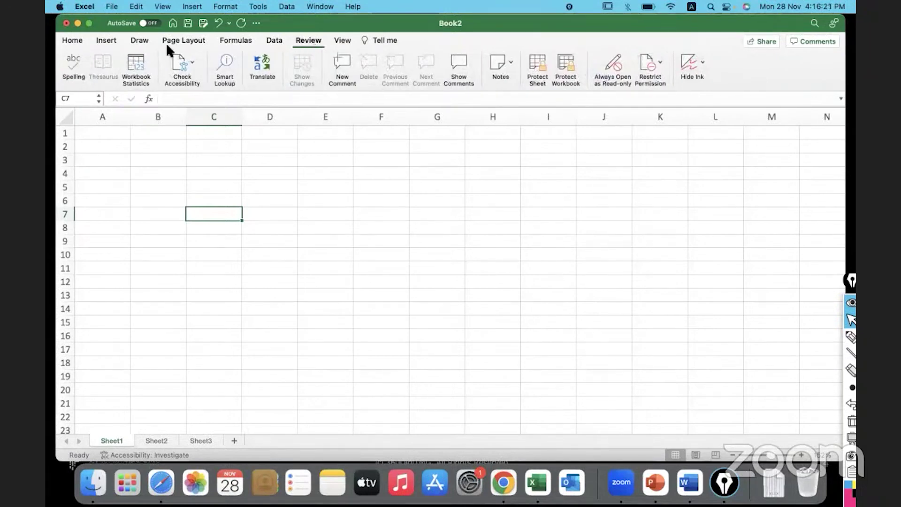
click(76, 42)
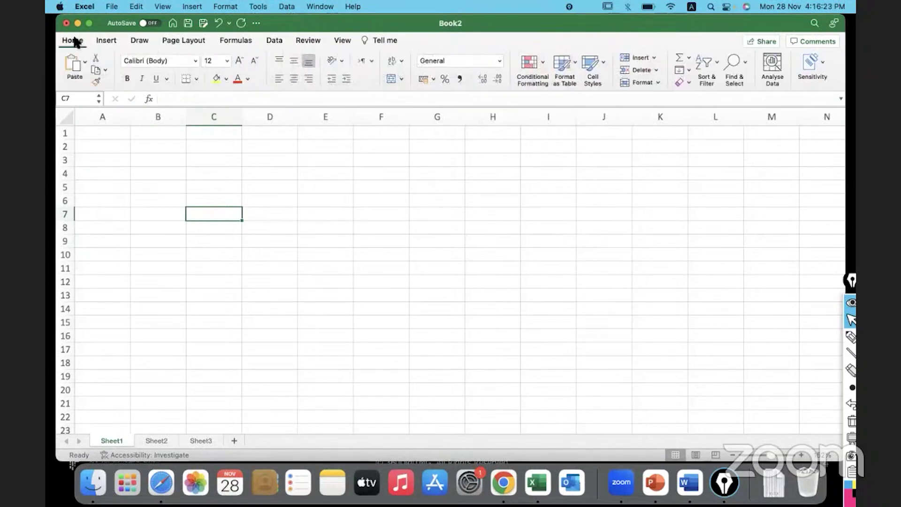
Select whole columns A, B and C in turn.
click(324, 228)
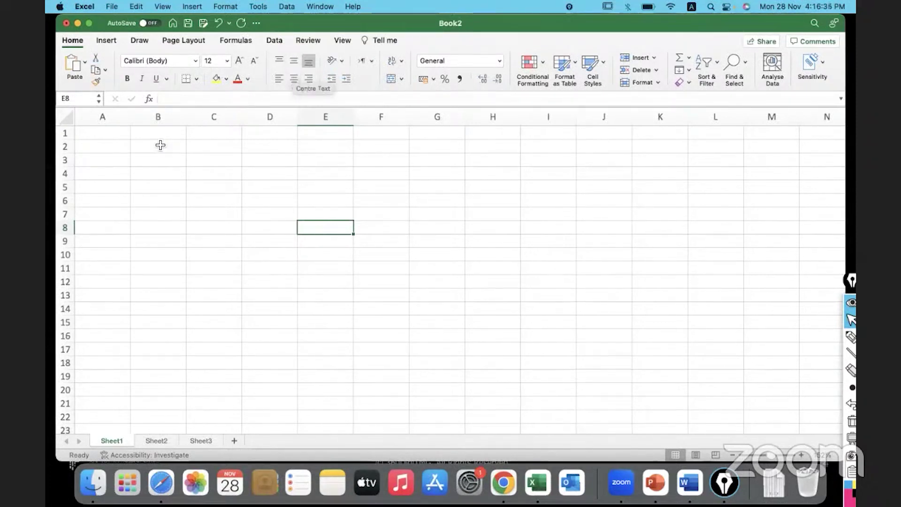
click(123, 119)
click(157, 118)
click(214, 116)
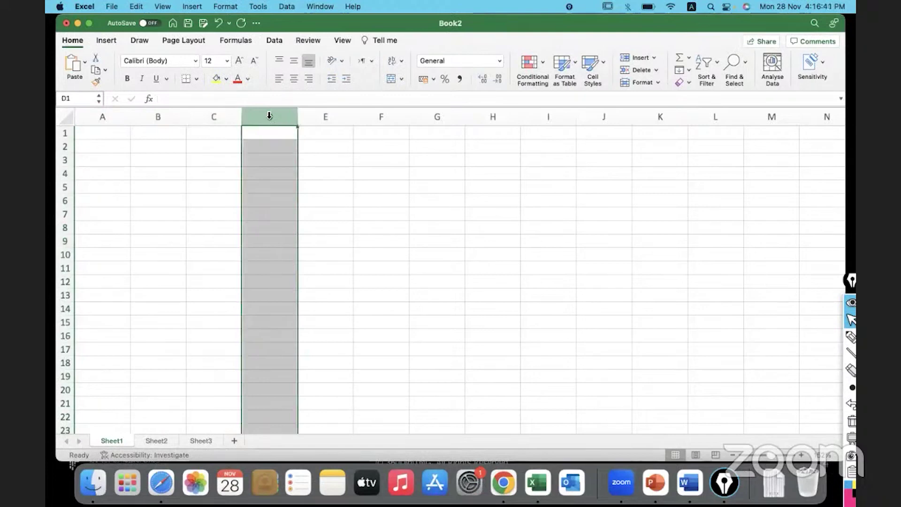
Enter 'Columns' in cell D3.
click(269, 161)
text(Columns)
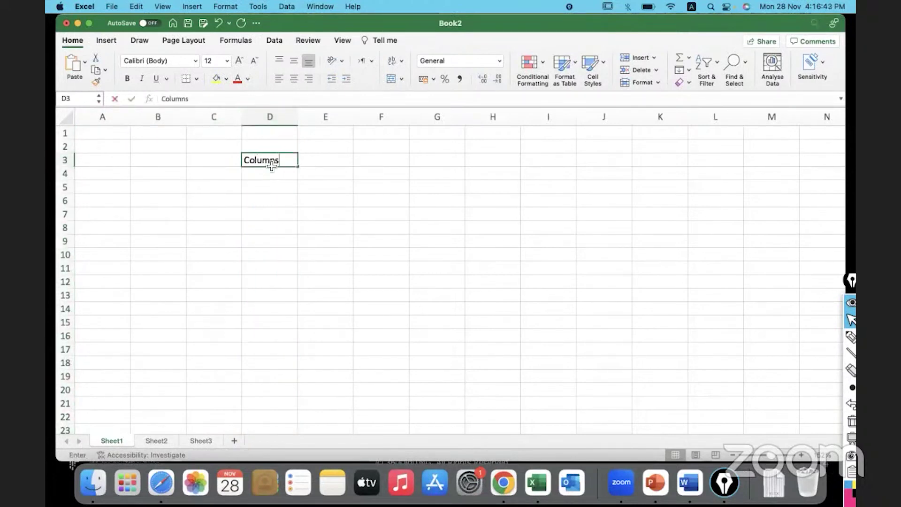
click(275, 254)
Select column D, then whole rows 1 through 4.
click(277, 118)
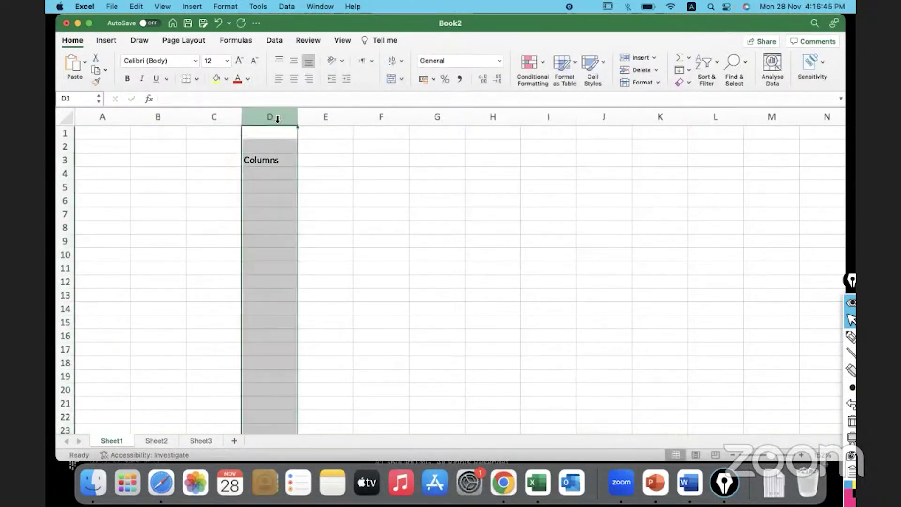
click(65, 134)
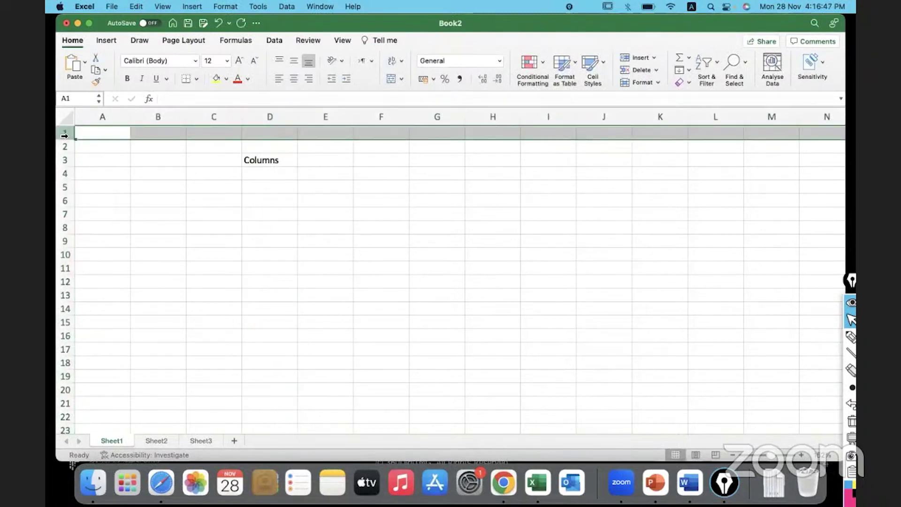
click(65, 147)
click(65, 160)
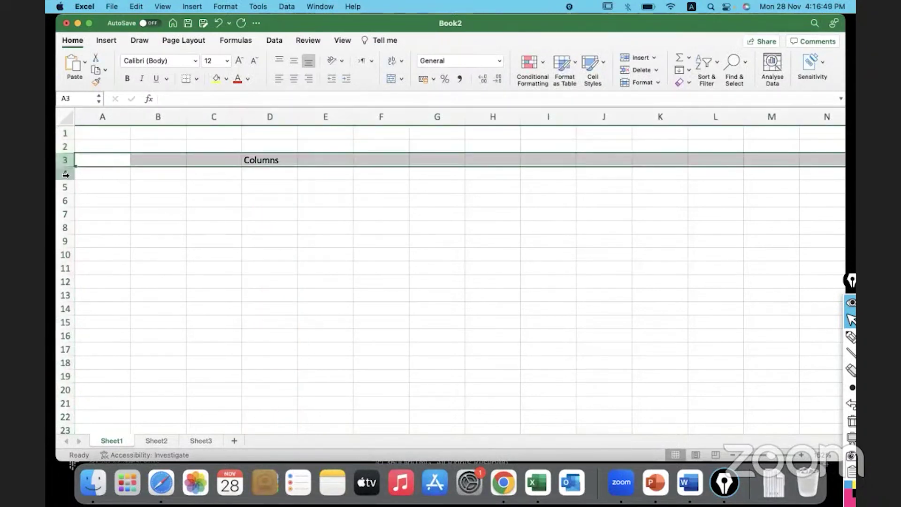
click(65, 173)
Enter the labels 'Rows' in A5 and 'CELL' in C8.
click(87, 188)
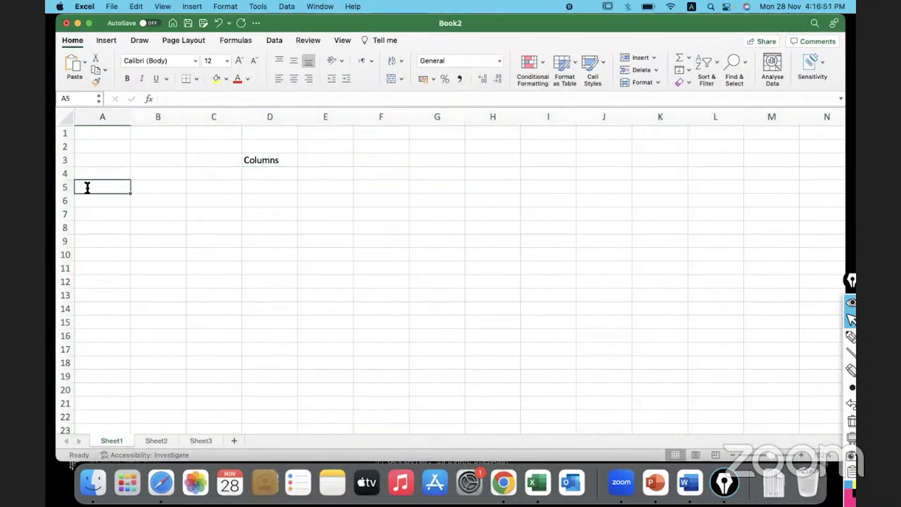
text(Rows)
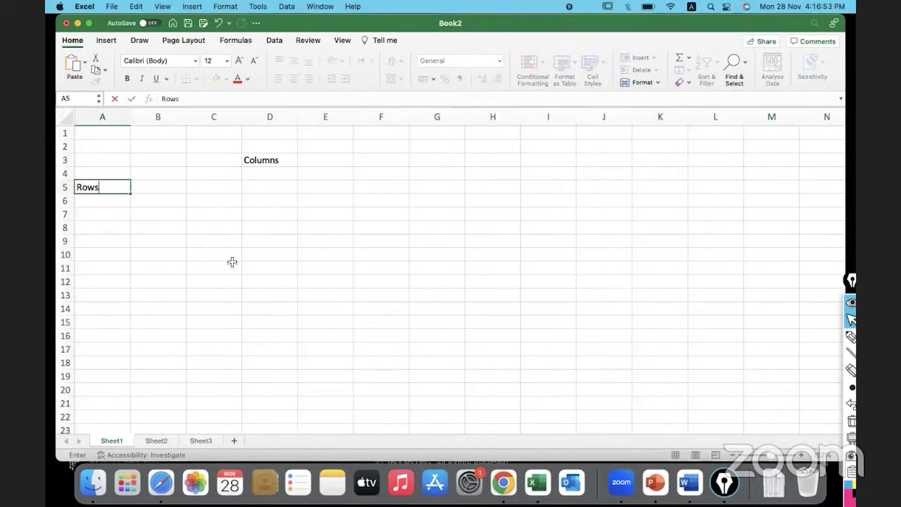
click(232, 259)
click(237, 225)
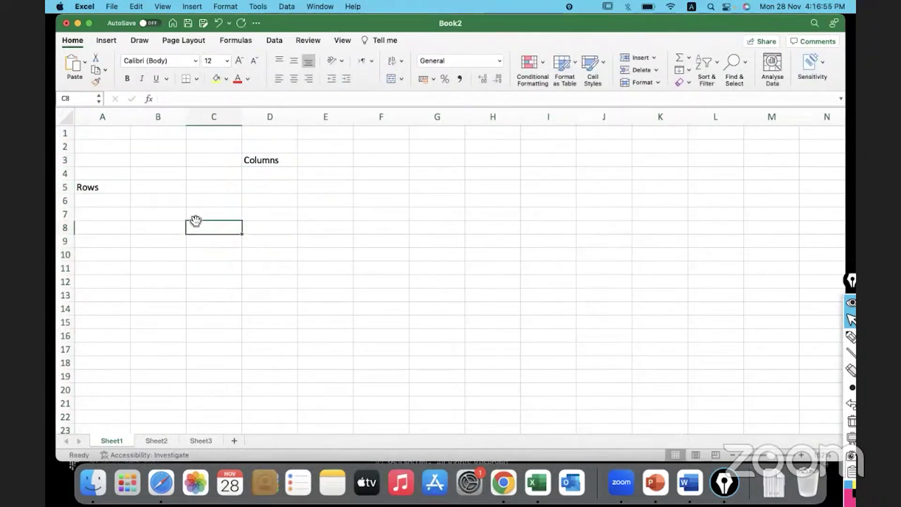
text(CELL)
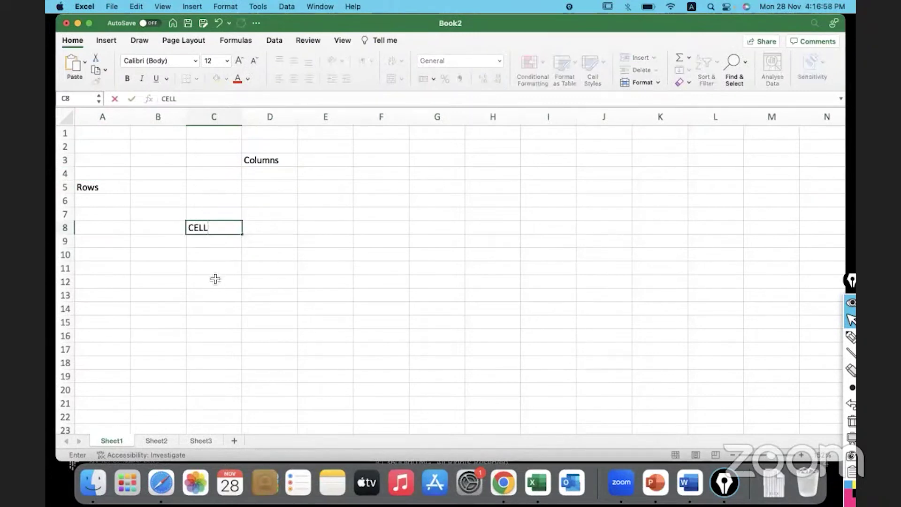
click(215, 279)
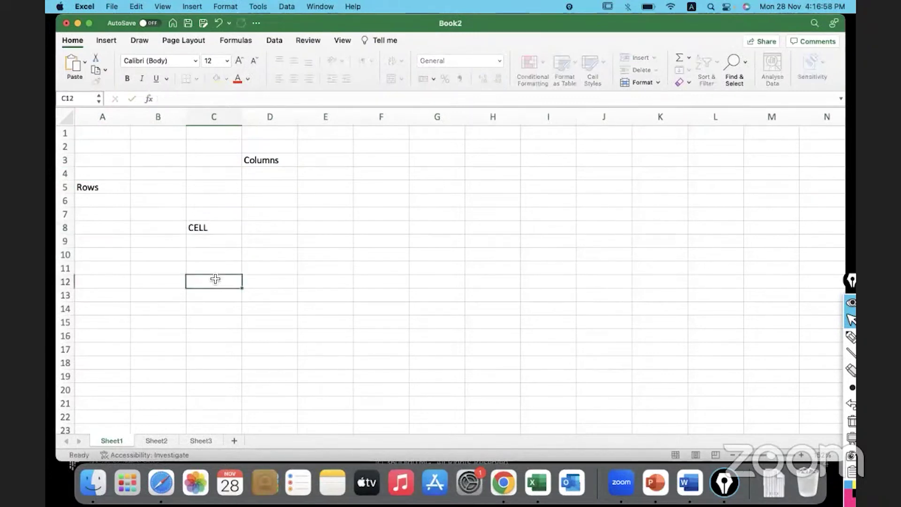
Enter 'Address' in D8, beside the CELL label.
click(228, 228)
click(264, 230)
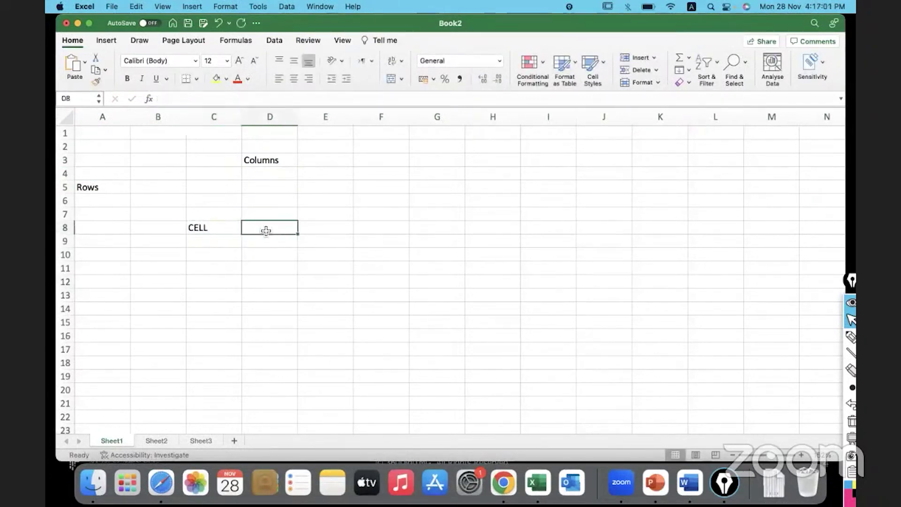
text(Address)
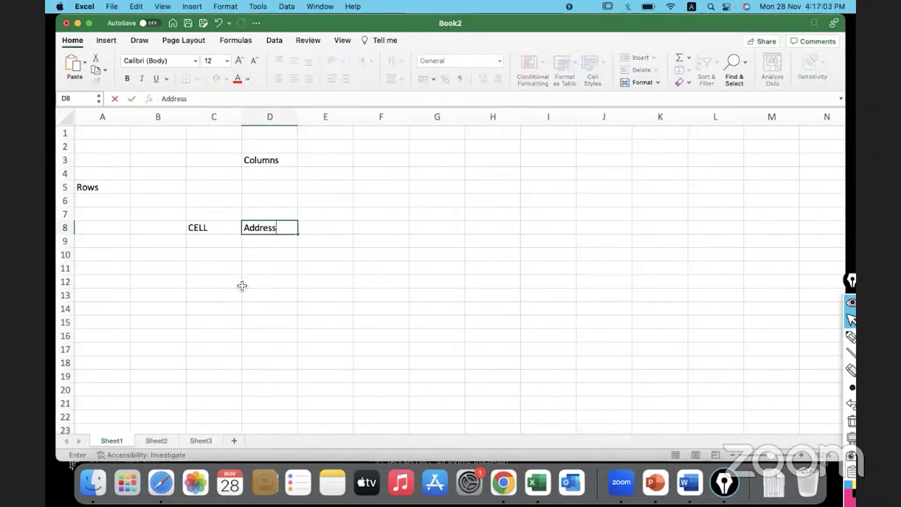
click(241, 285)
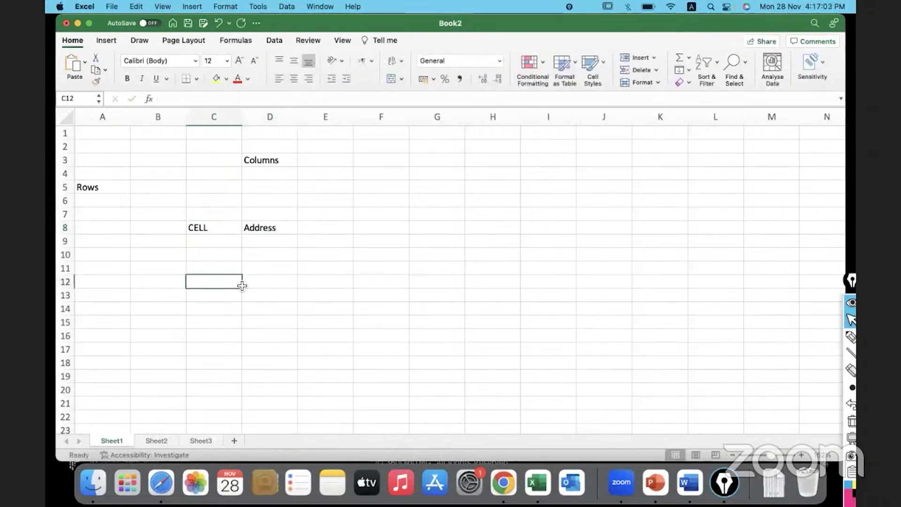
click(295, 230)
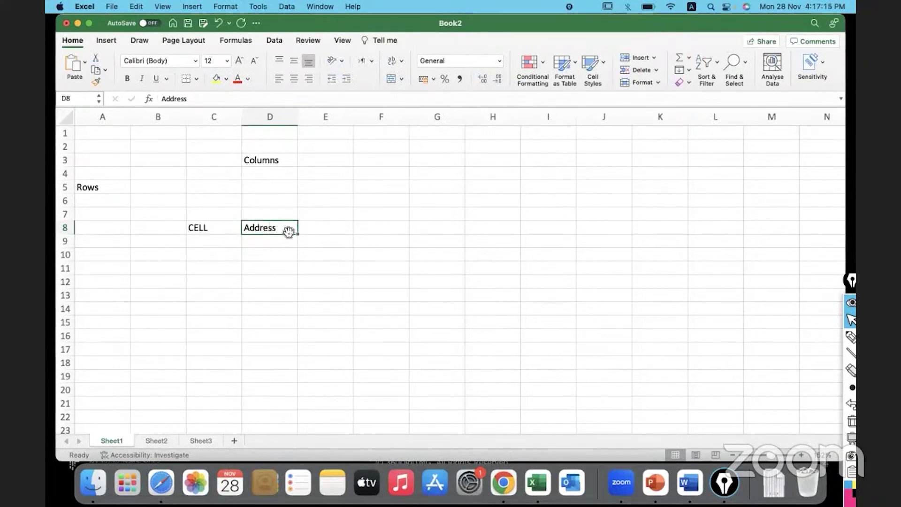
Highlight column D and row 8, then change D8's label to 'Address D8'.
click(286, 116)
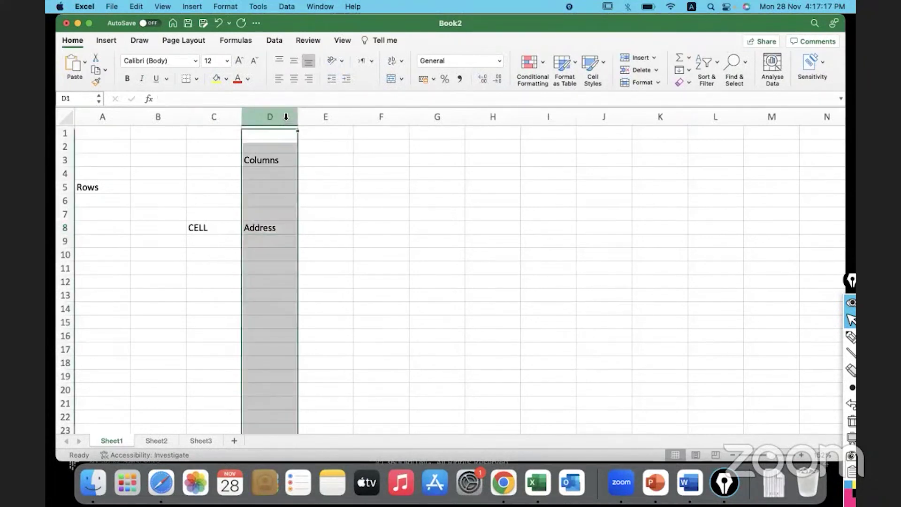
super+click(67, 228)
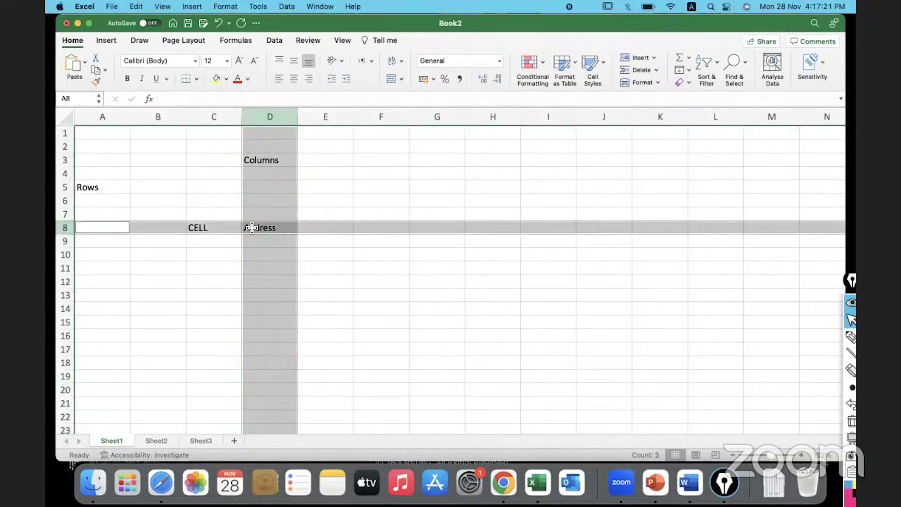
click(290, 229)
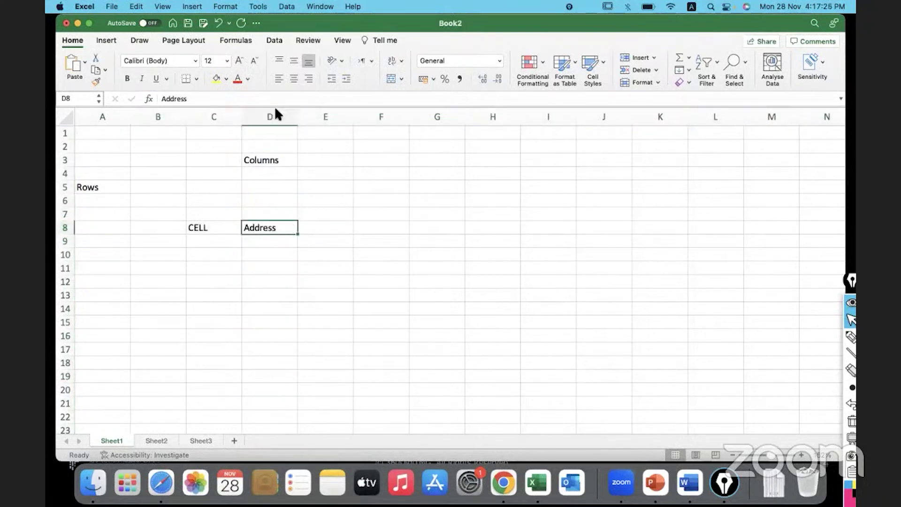
double_click(282, 227)
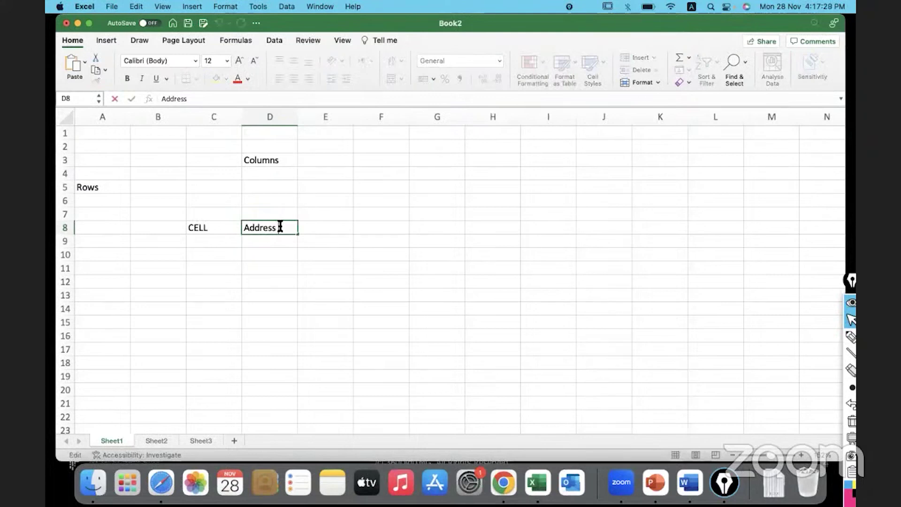
text(D8)
click(291, 297)
Reselect column D, row 8 and cell D8 to show where they intersect.
click(278, 130)
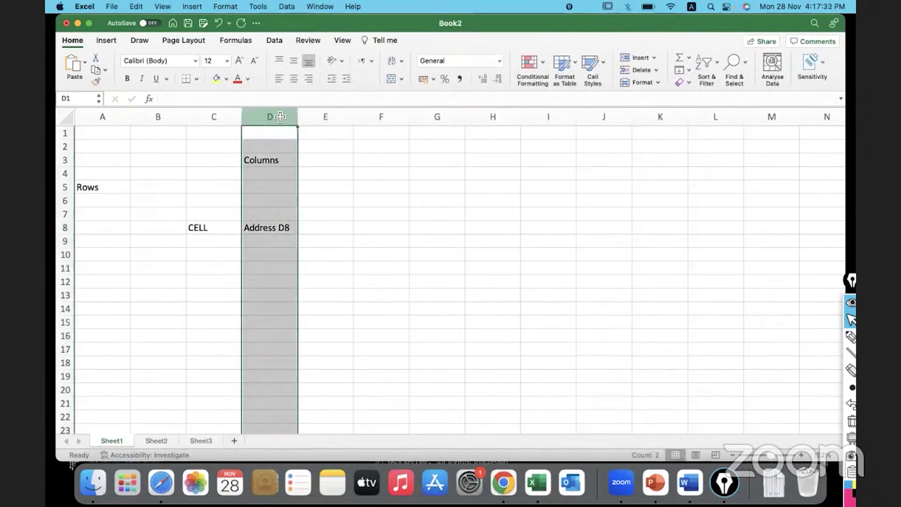
click(283, 233)
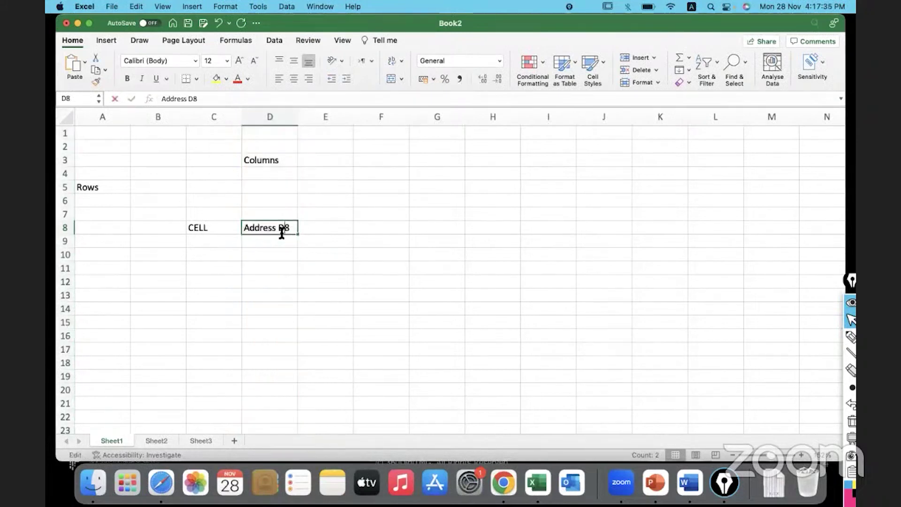
click(68, 228)
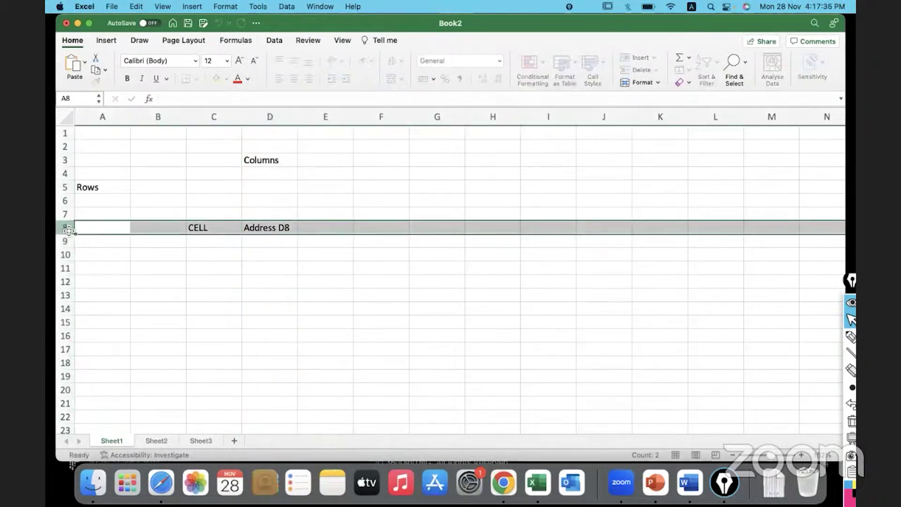
click(284, 228)
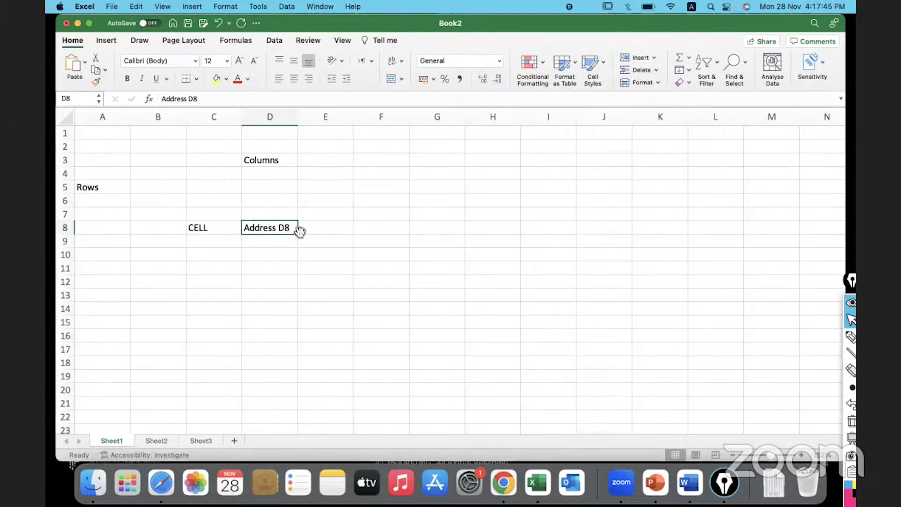
click(334, 276)
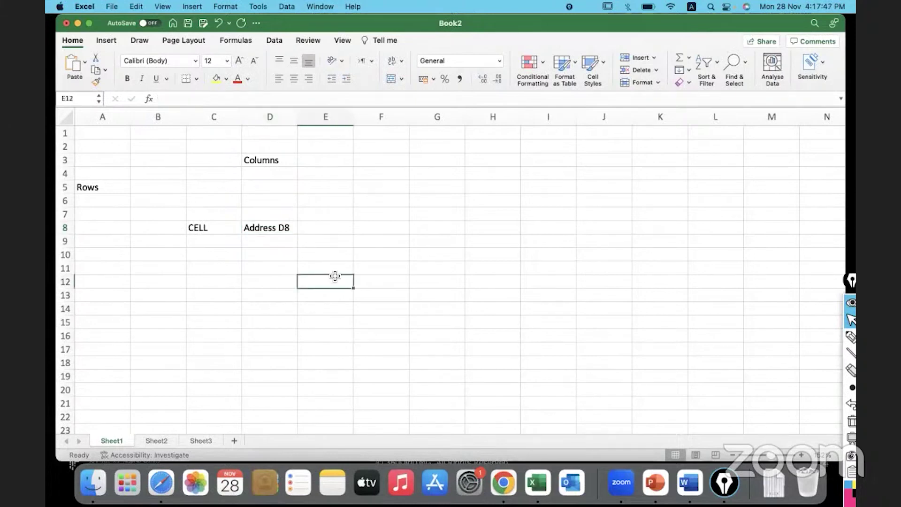
click(271, 230)
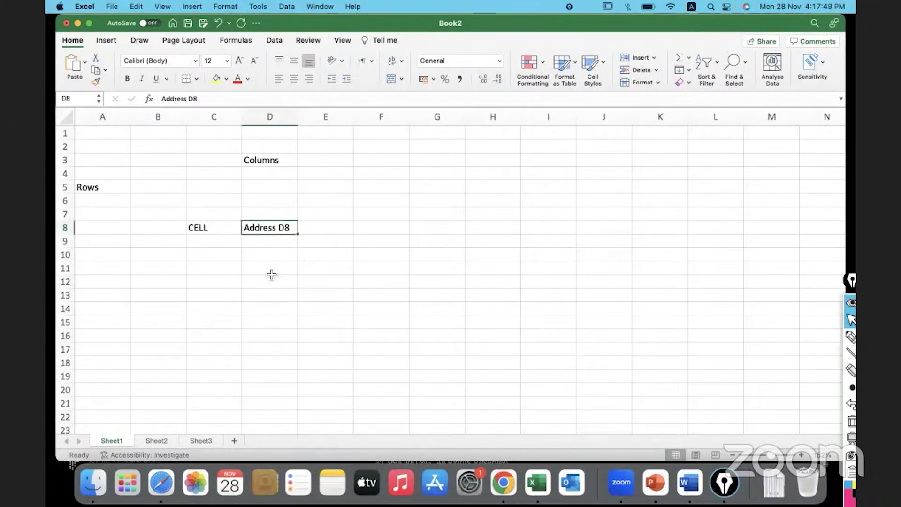